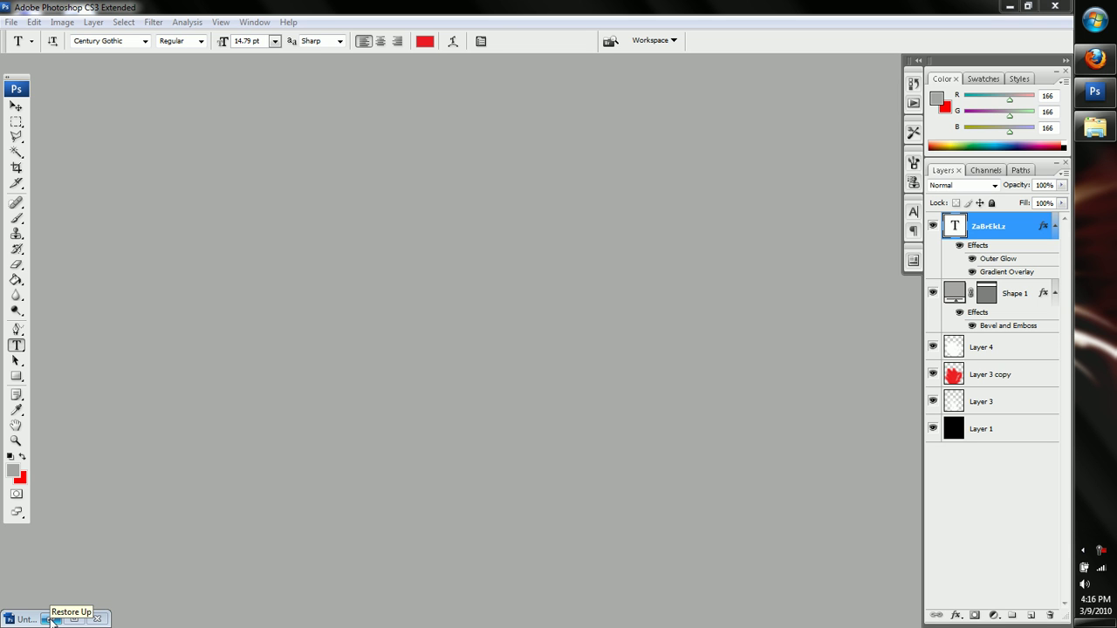
# Reopen the finished Untitled-1 artwork, inspect it at 100% zoom, then zoom back out
pyautogui.click(52, 619)
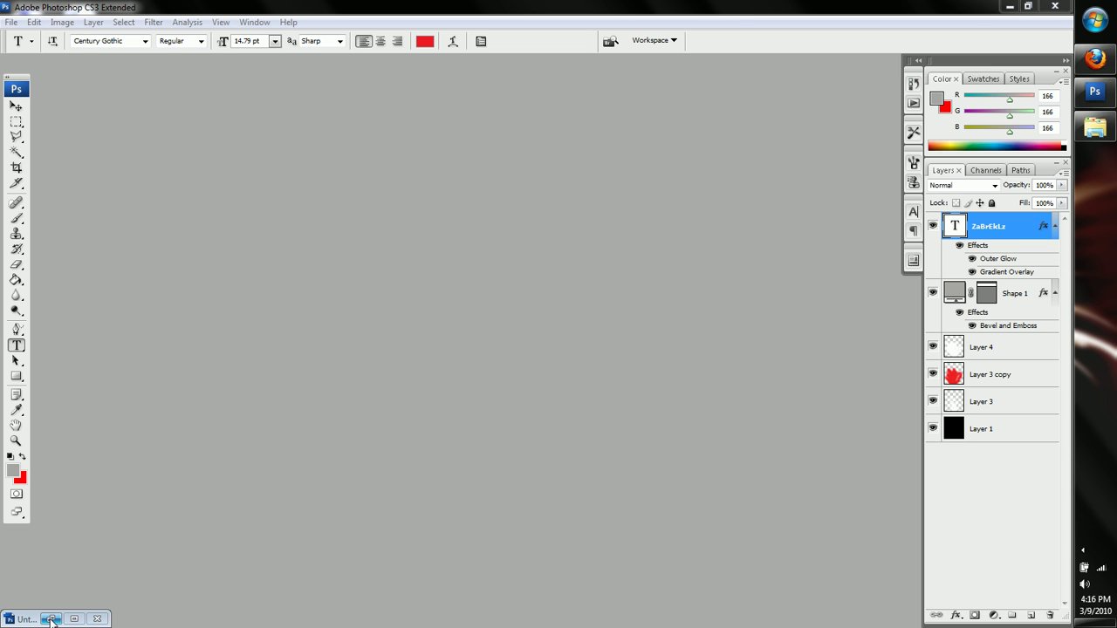
pyautogui.click(52, 619)
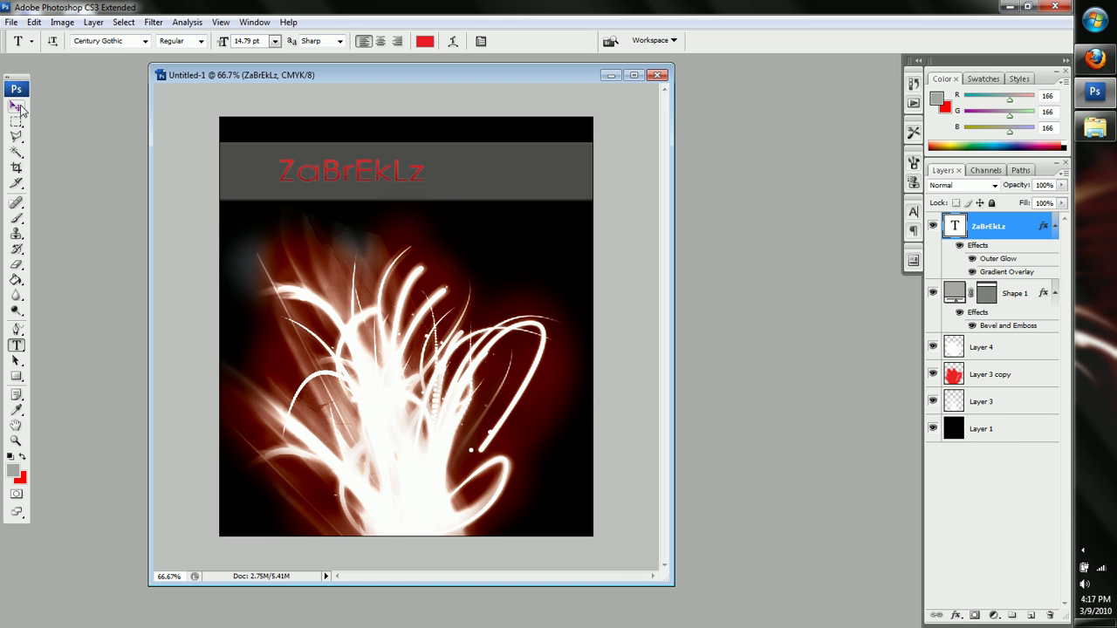
pyautogui.click(17, 106)
pyautogui.click(15, 440)
pyautogui.click(374, 404)
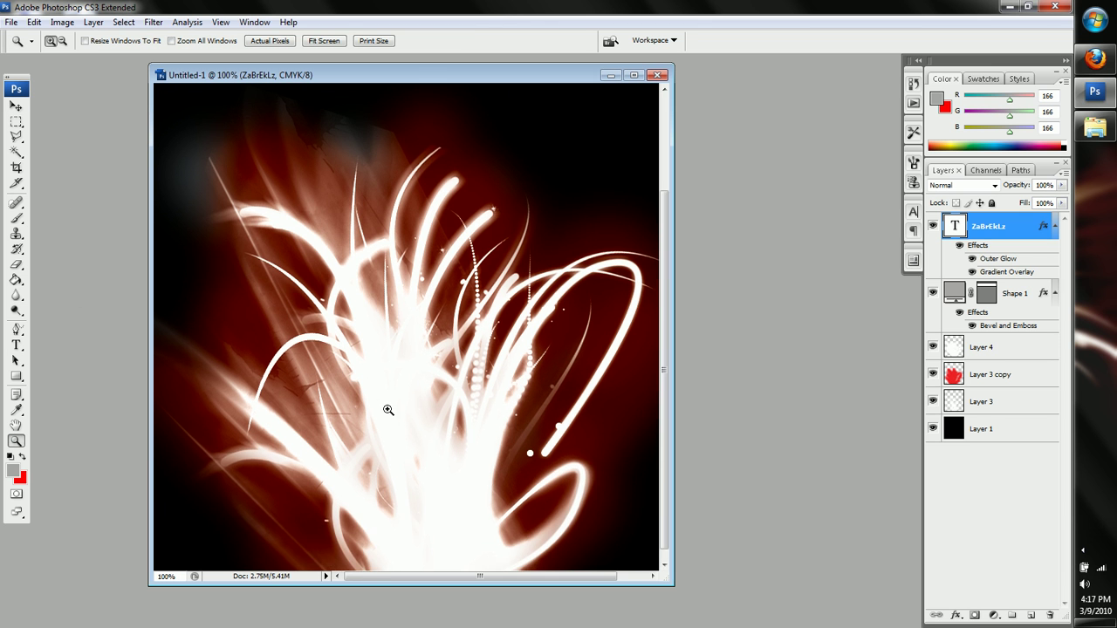
pyautogui.scroll(2, 387, 409)
pyautogui.scroll(-2, 398, 411)
pyautogui.scroll(3, 411, 411)
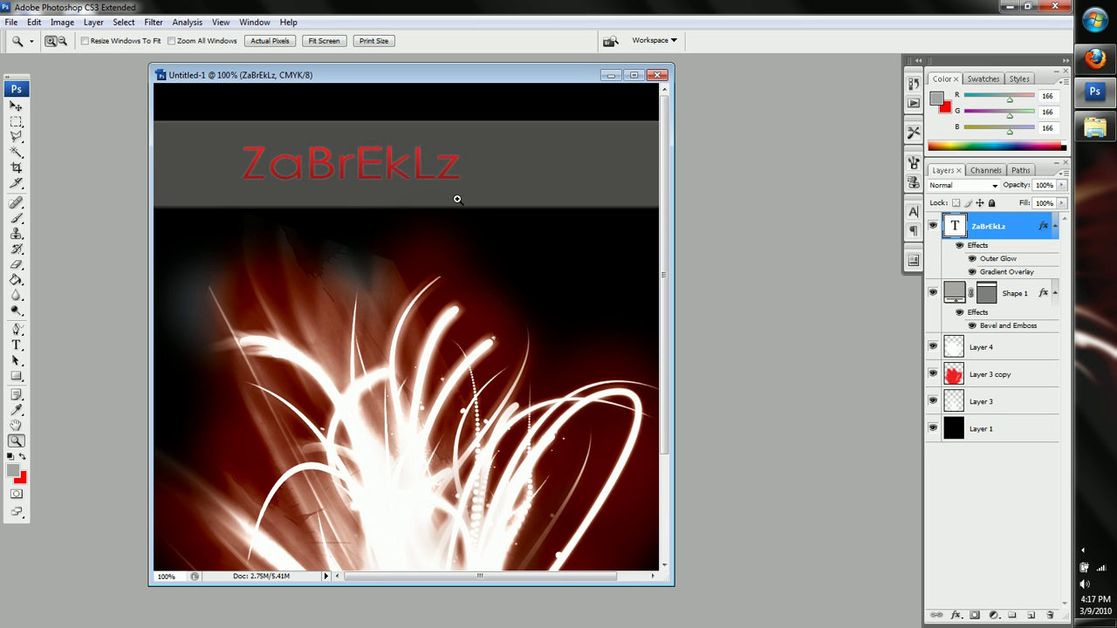
pyautogui.scroll(-2, 438, 198)
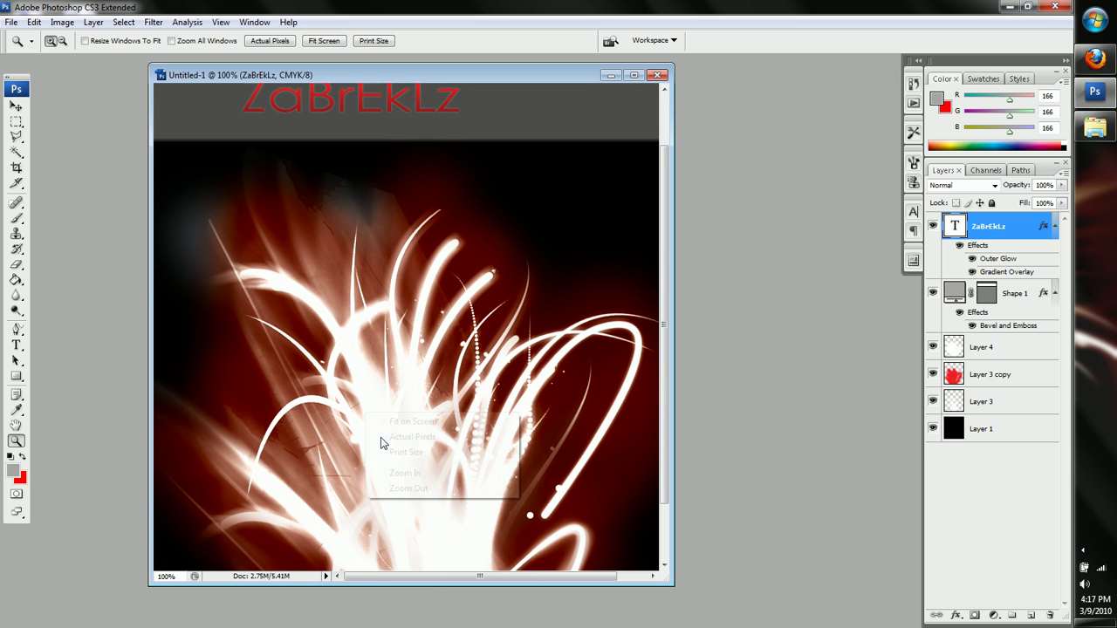
pyautogui.keyDown('alt'); pyautogui.click(410, 480); pyautogui.keyUp('alt')
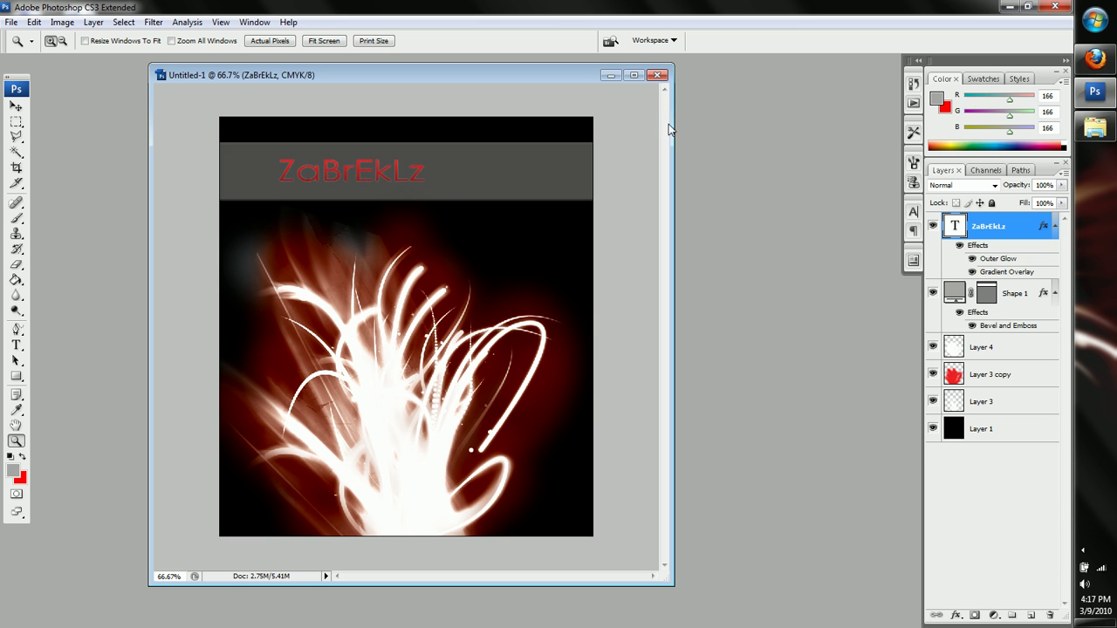
# Create a new 800 × 900 px, 300 ppi CMYK document with a transparent background
pyautogui.click(610, 75)
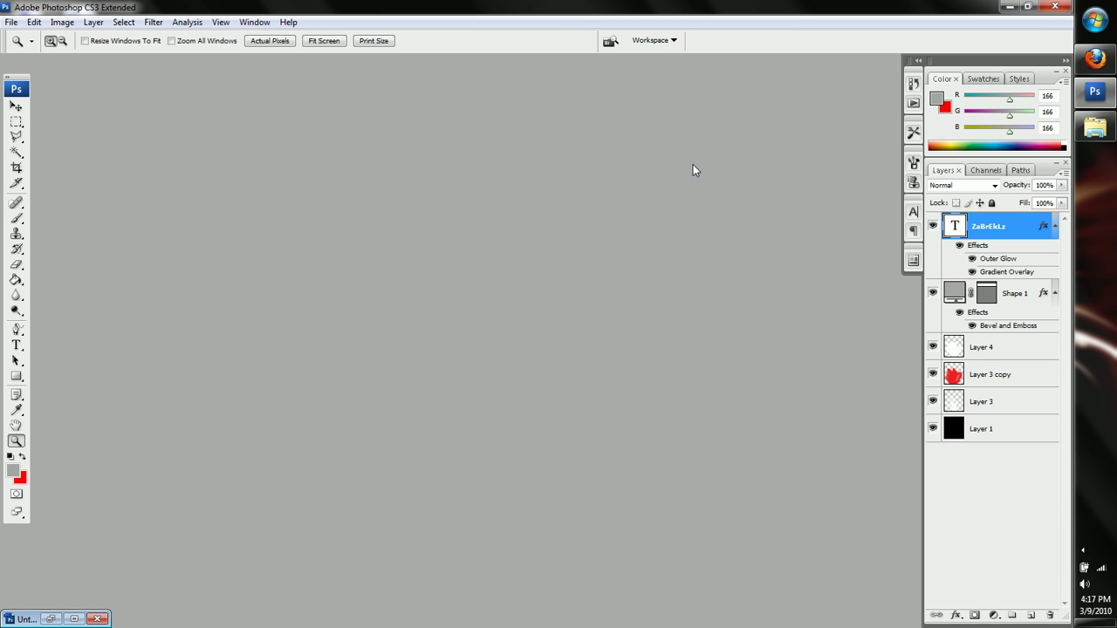
pyautogui.click(11, 22)
pyautogui.click(30, 35)
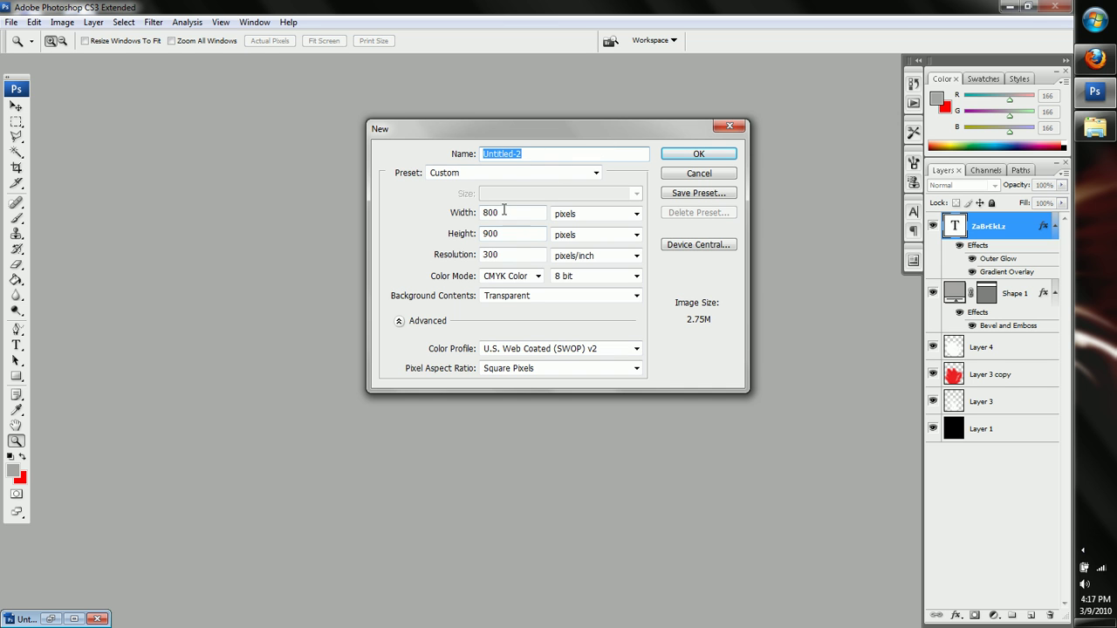
pyautogui.click(696, 154)
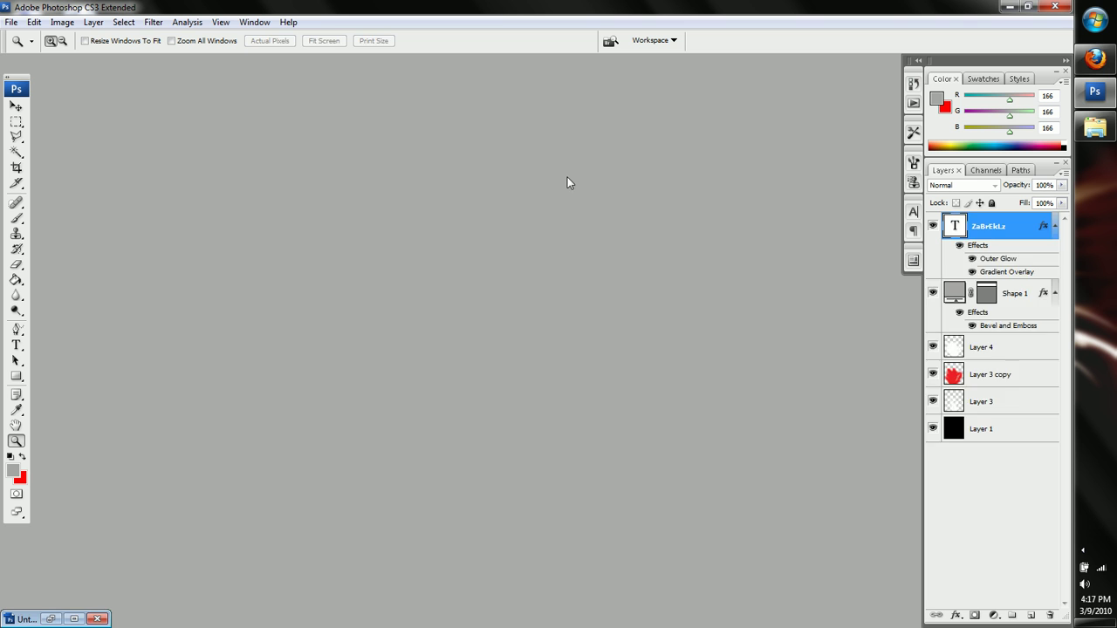
pyautogui.moveTo(433, 511); pyautogui.dragTo(630, 591)
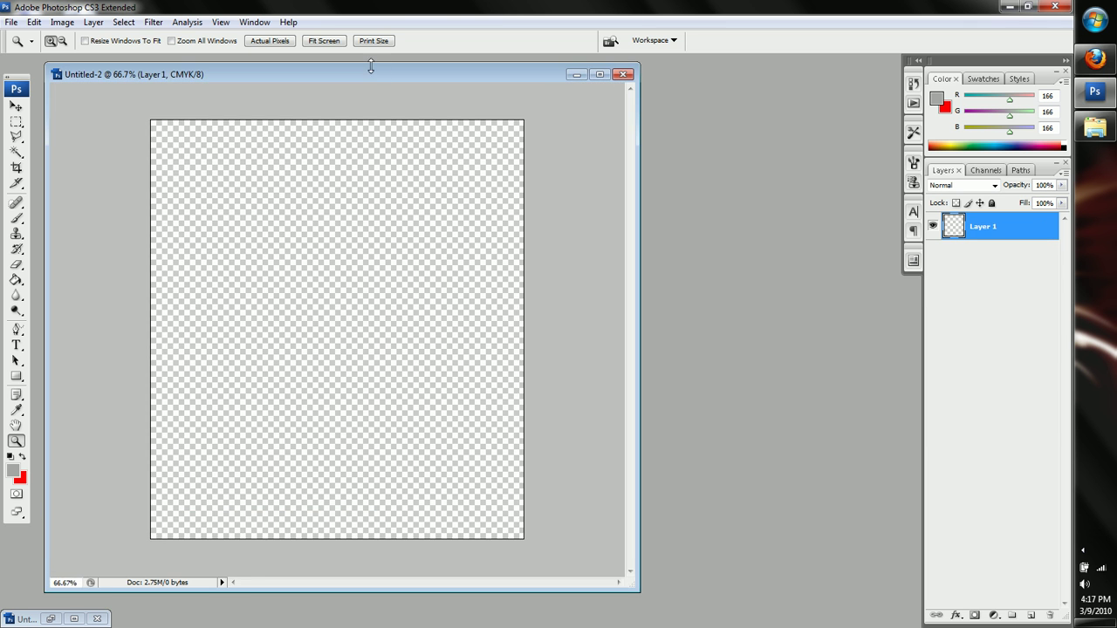
pyautogui.moveTo(371, 67); pyautogui.dragTo(479, 76)
# Fill the new document's layer with solid black using the Paint Bucket
pyautogui.click(13, 471)
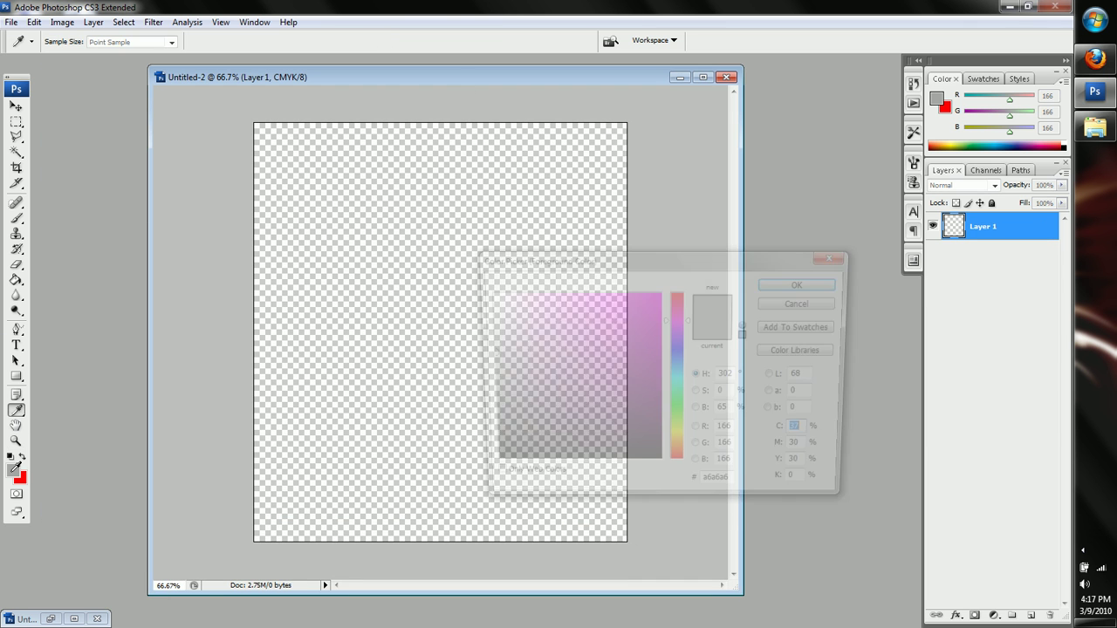
pyautogui.click(784, 284)
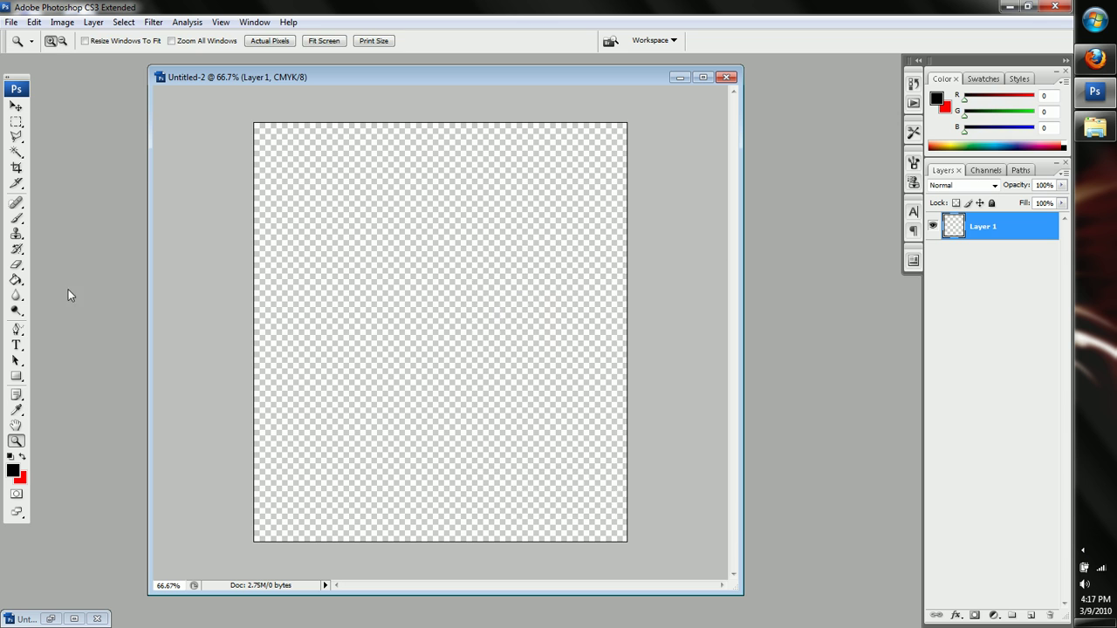
pyautogui.click(16, 279)
pyautogui.click(392, 342)
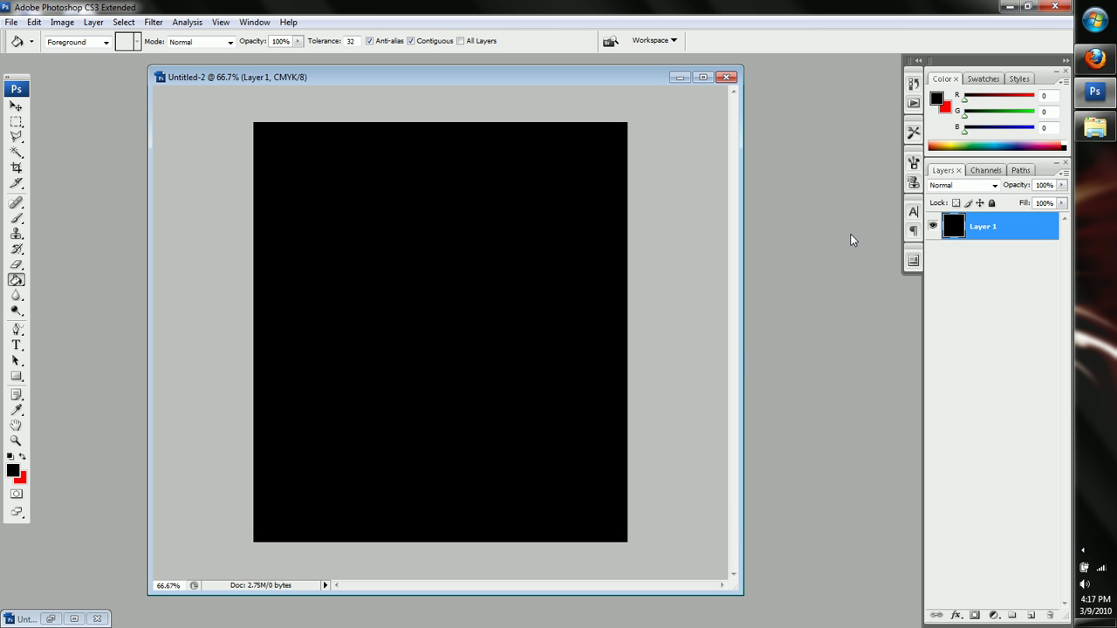
# Add Layer 2 above the black layer and load the r0man_brush14 brush set
pyautogui.click(1030, 617)
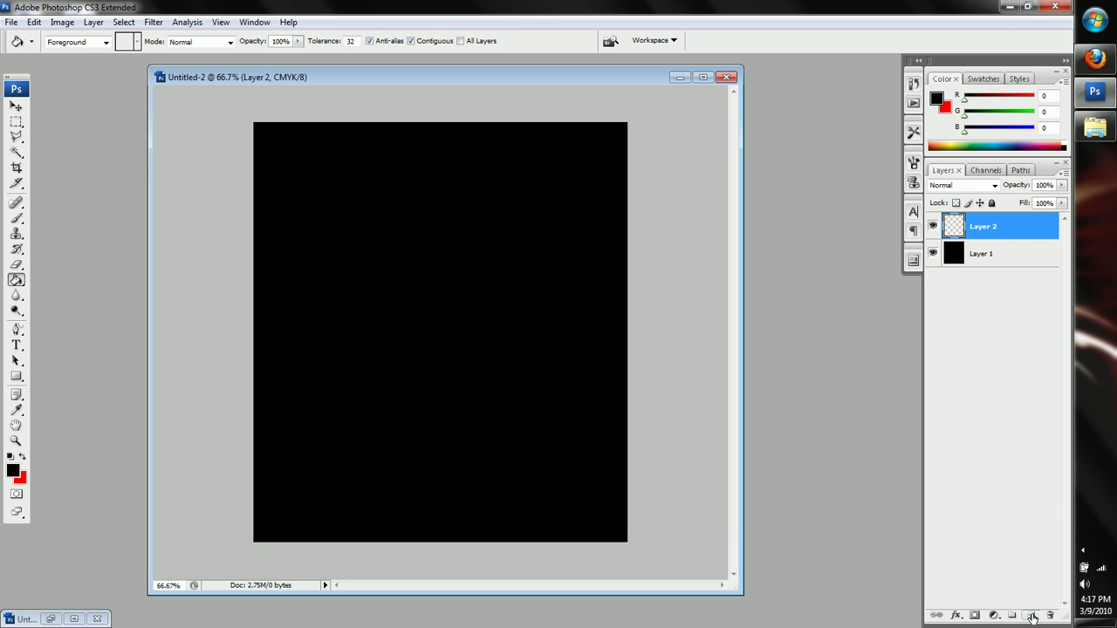
pyautogui.click(16, 218)
pyautogui.click(92, 42)
pyautogui.click(171, 66)
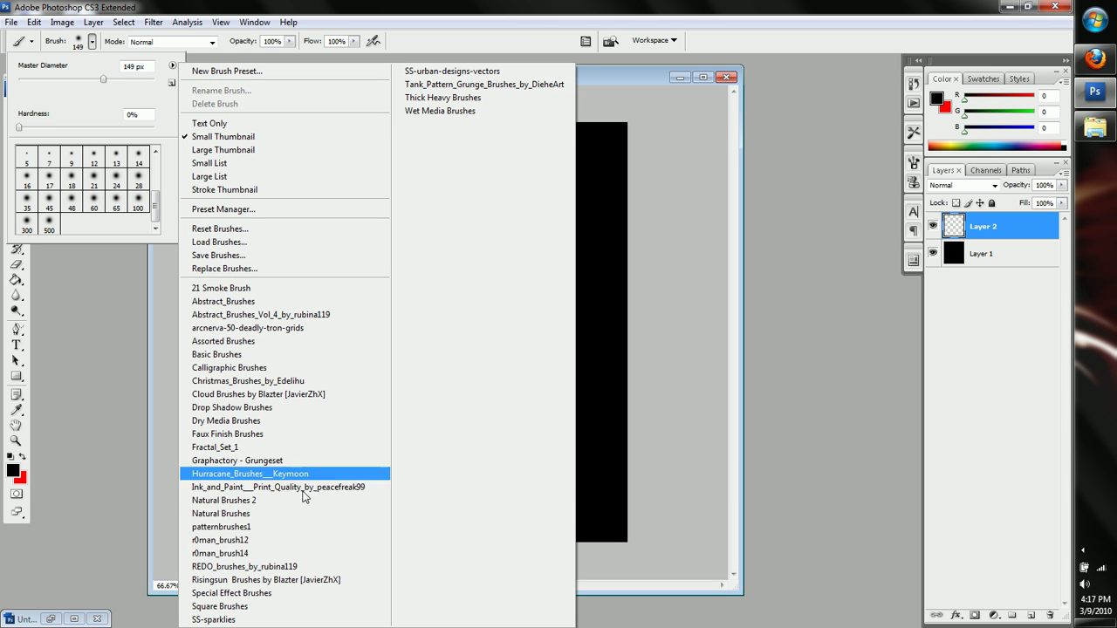
pyautogui.click(277, 553)
pyautogui.click(462, 244)
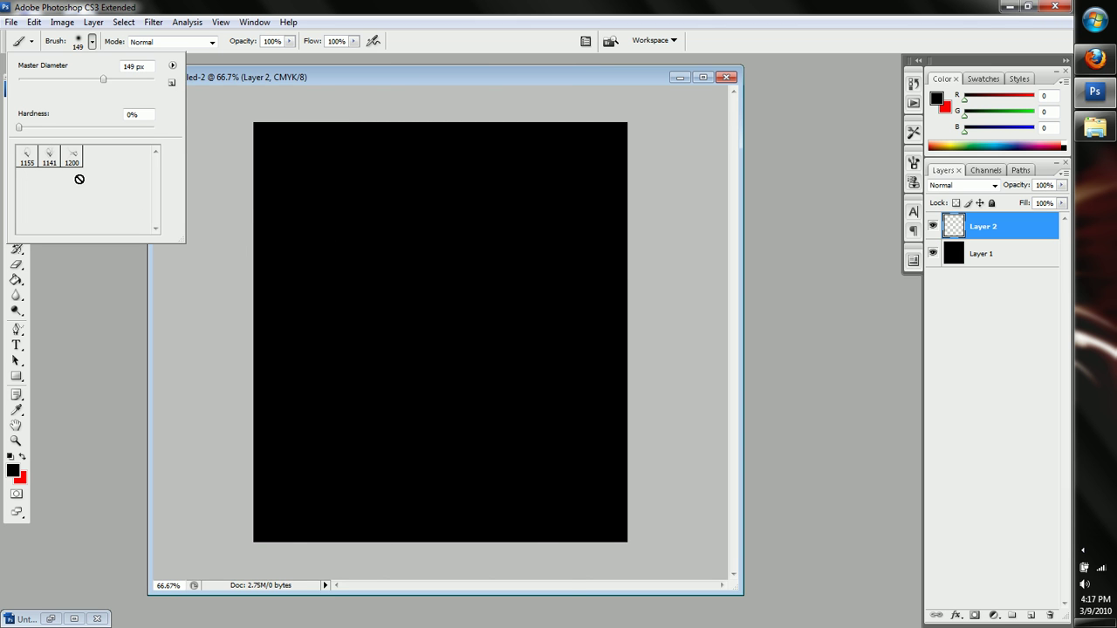
# Replace the brushes with REDO_brushes_by_rubina119 and choose the 591 px streak brush
pyautogui.click(172, 66)
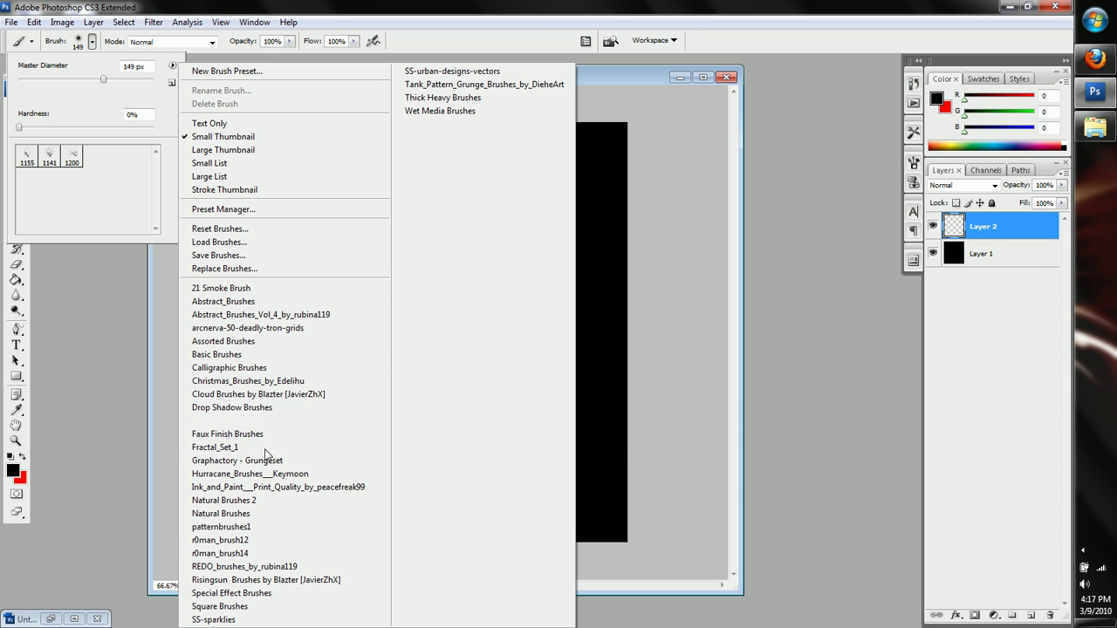
pyautogui.click(274, 556)
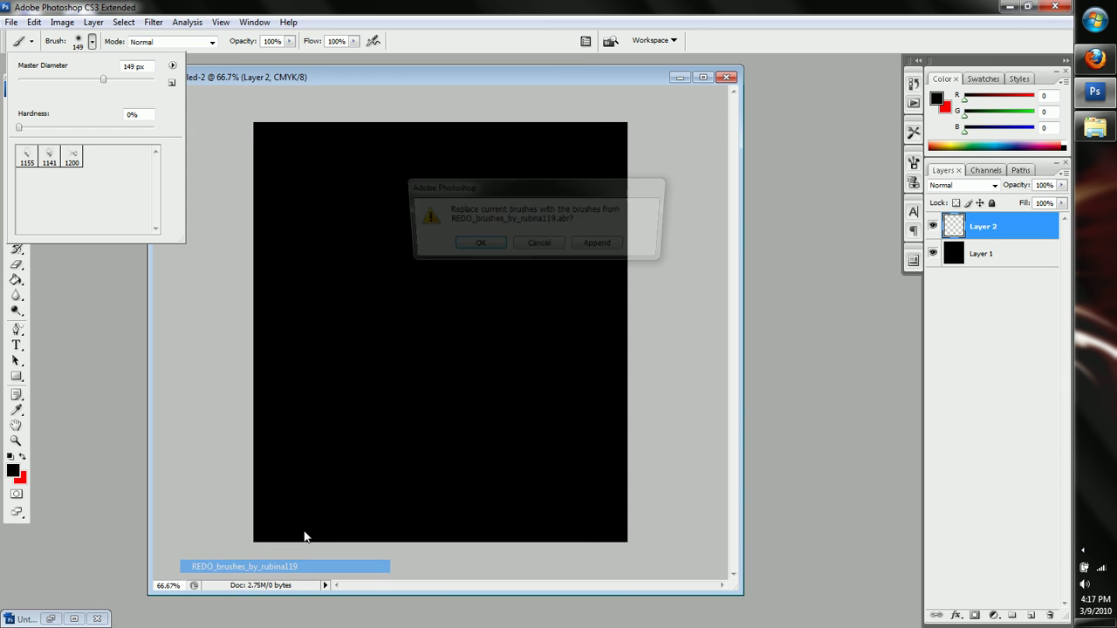
pyautogui.click(458, 244)
pyautogui.click(49, 178)
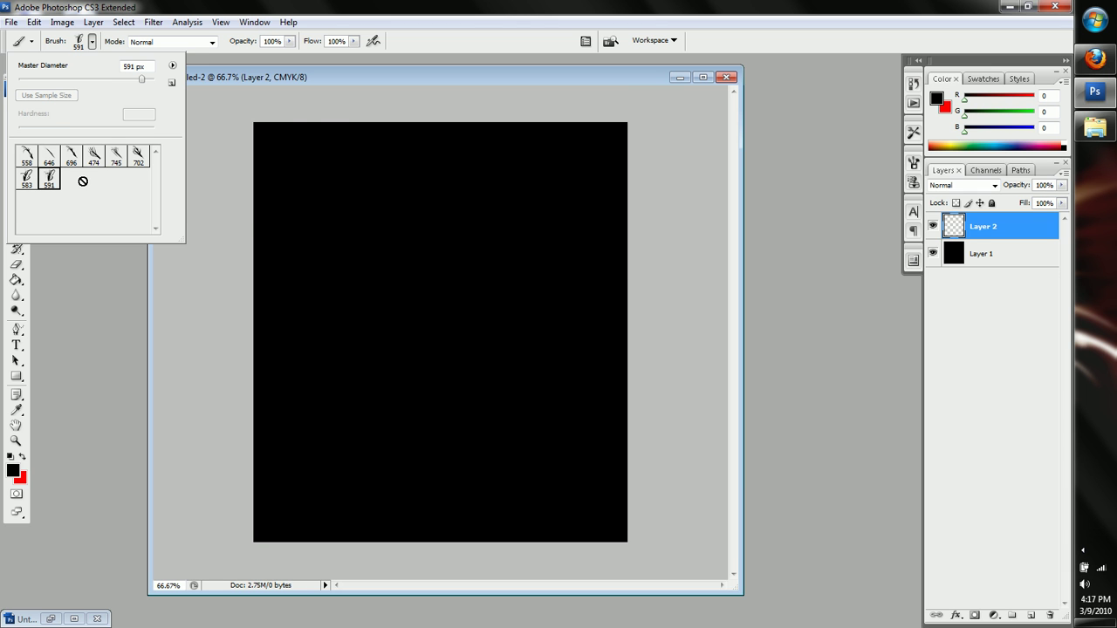
# Pick pure white as the new foreground colour
pyautogui.click(22, 457)
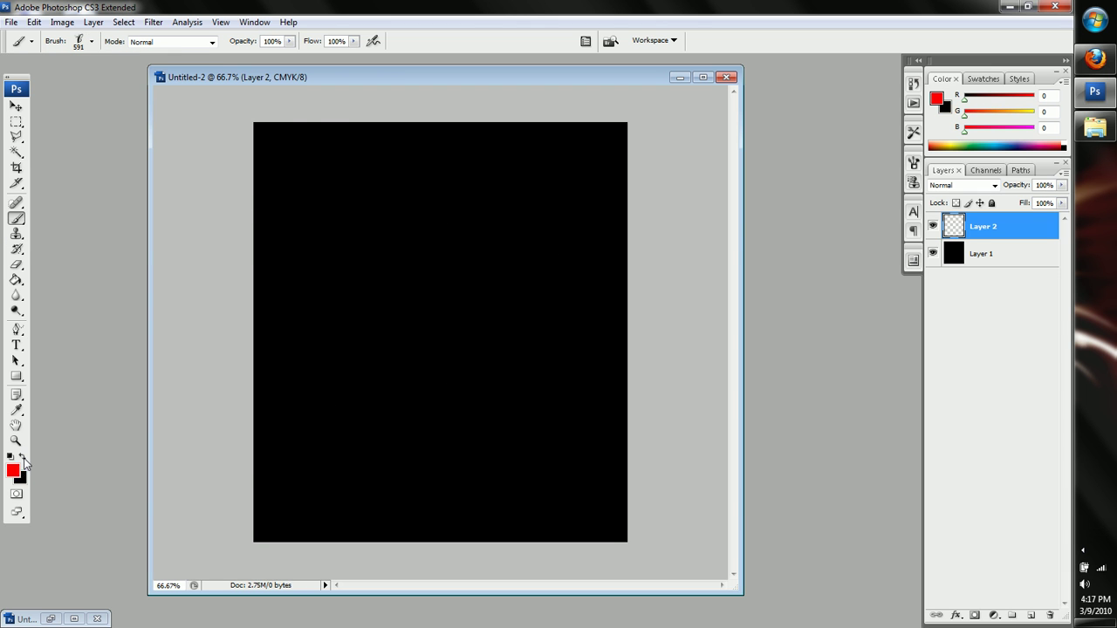
pyautogui.click(13, 470)
pyautogui.moveTo(561, 361); pyautogui.dragTo(439, 277)
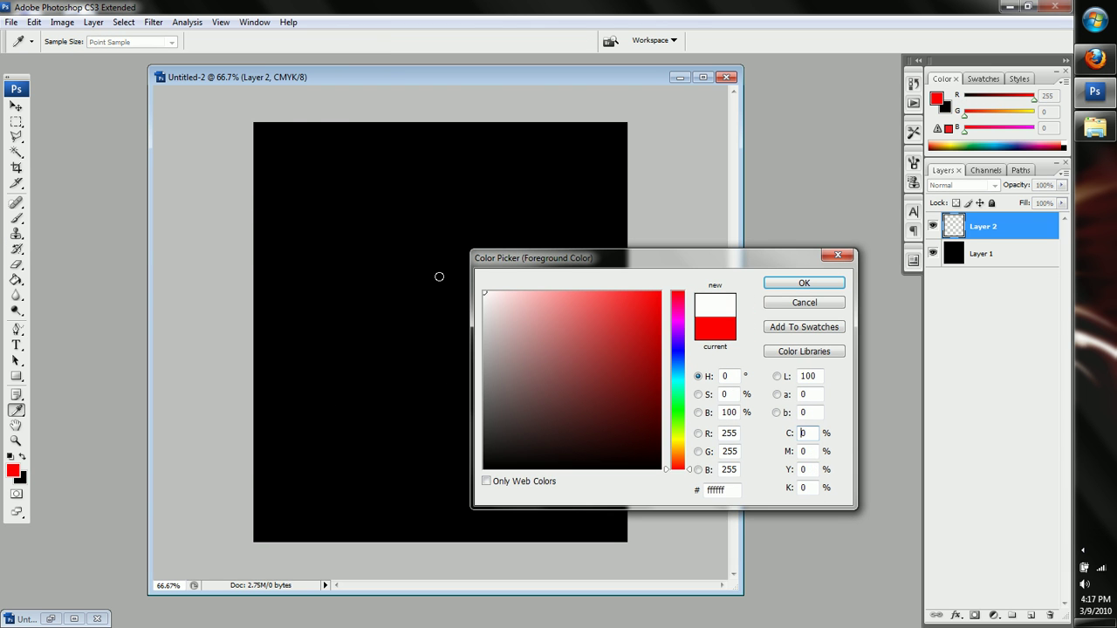
# Confirm white and stamp streaks with brushes 591 and 474 near the bottom centre
pyautogui.click(793, 282)
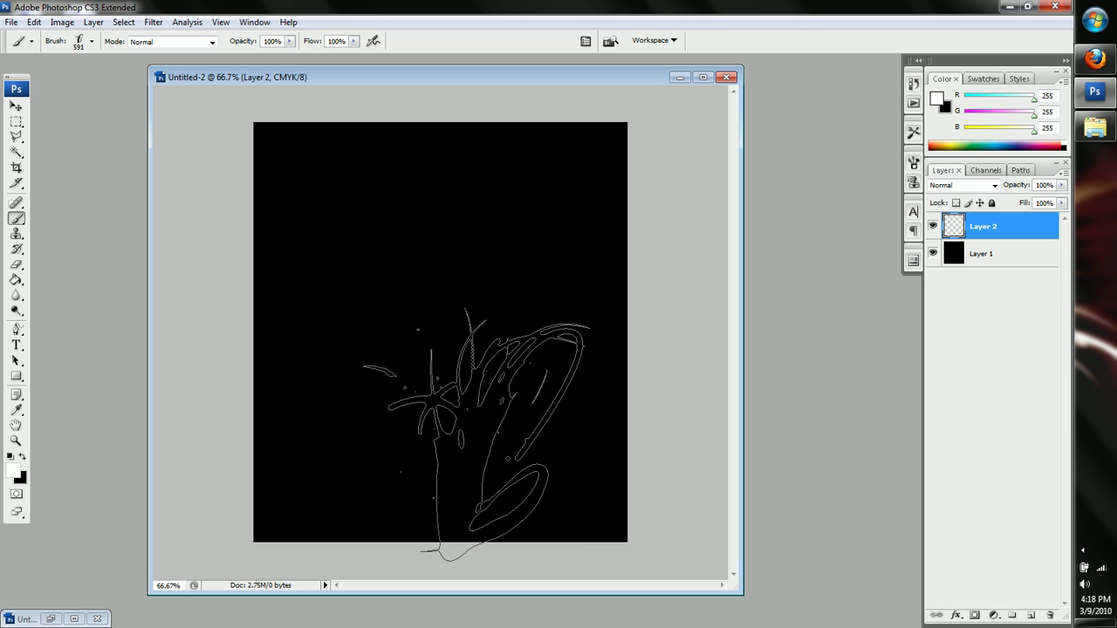
pyautogui.click(480, 431)
pyautogui.rightClick(455, 407)
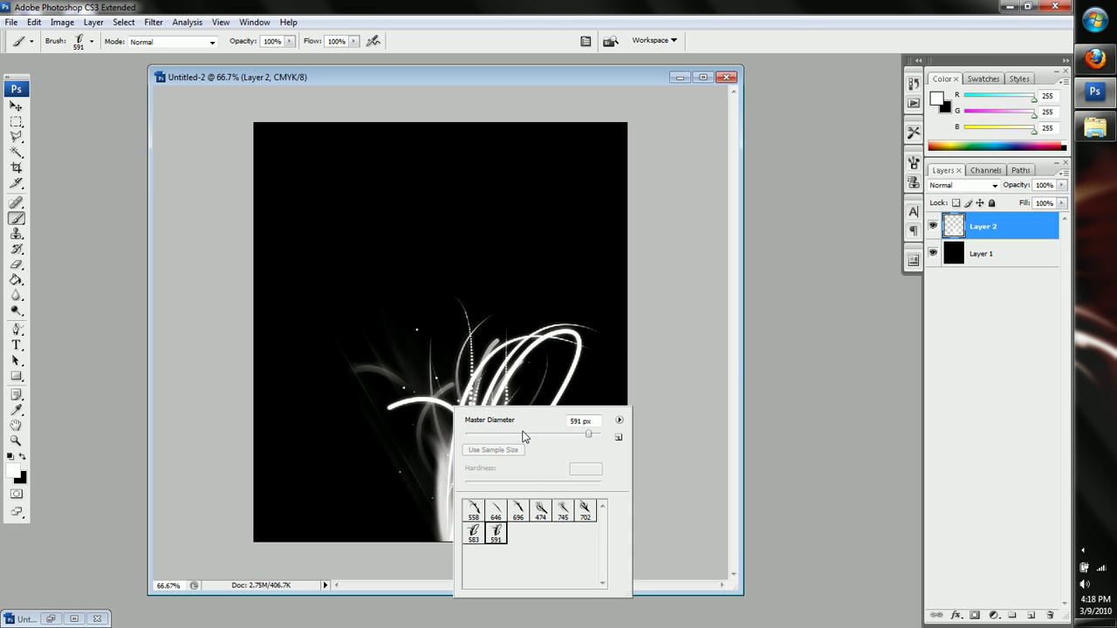
pyautogui.click(540, 511)
pyautogui.click(410, 436)
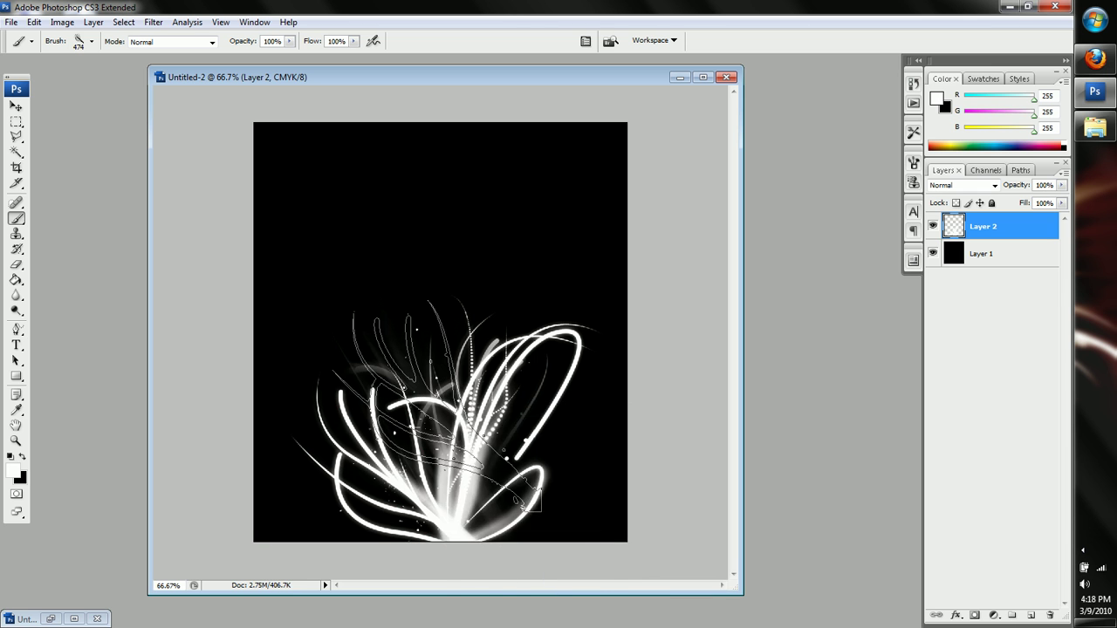
# Add larger streaks with brushes 646 and 696 across the upper left of the burst
pyautogui.rightClick(438, 402)
pyautogui.click(480, 504)
pyautogui.click(419, 410)
pyautogui.rightClick(441, 421)
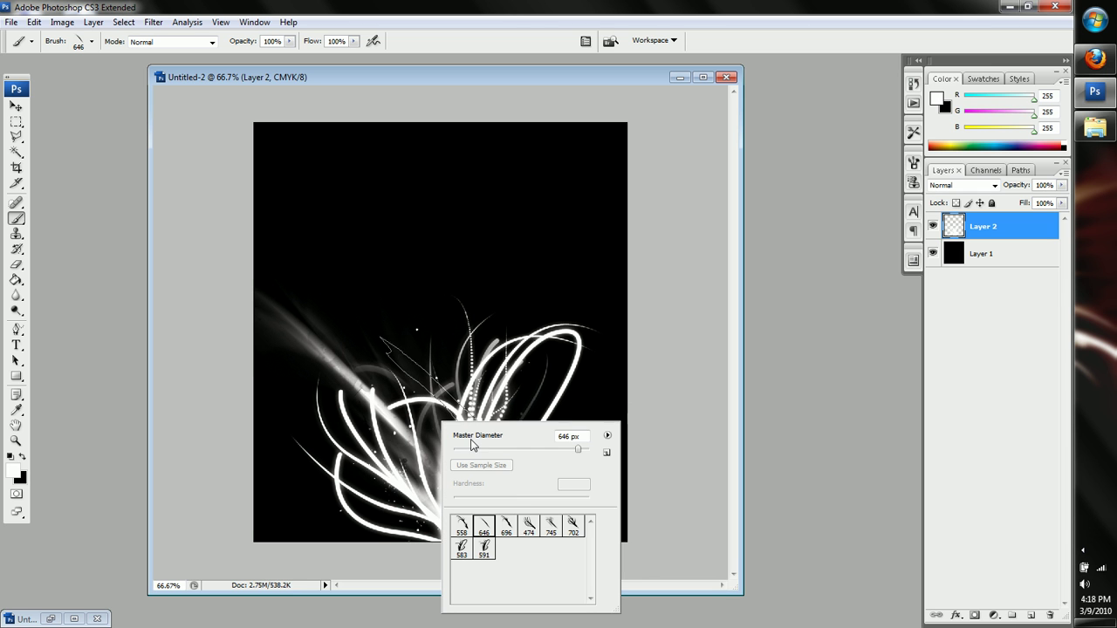
pyautogui.click(468, 546)
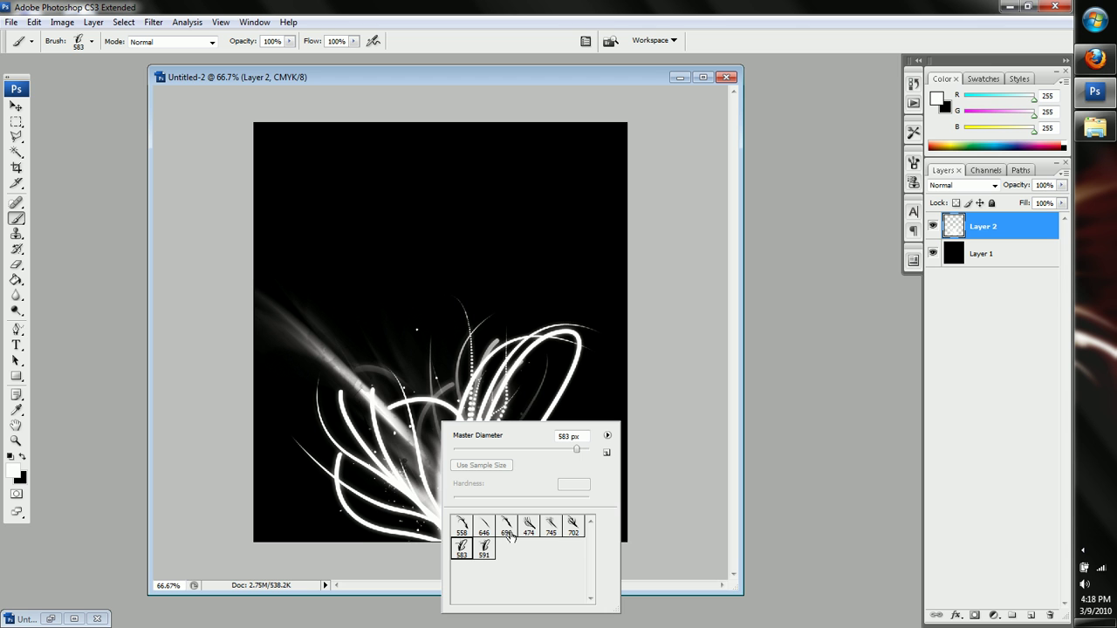
pyautogui.click(573, 525)
pyautogui.click(506, 525)
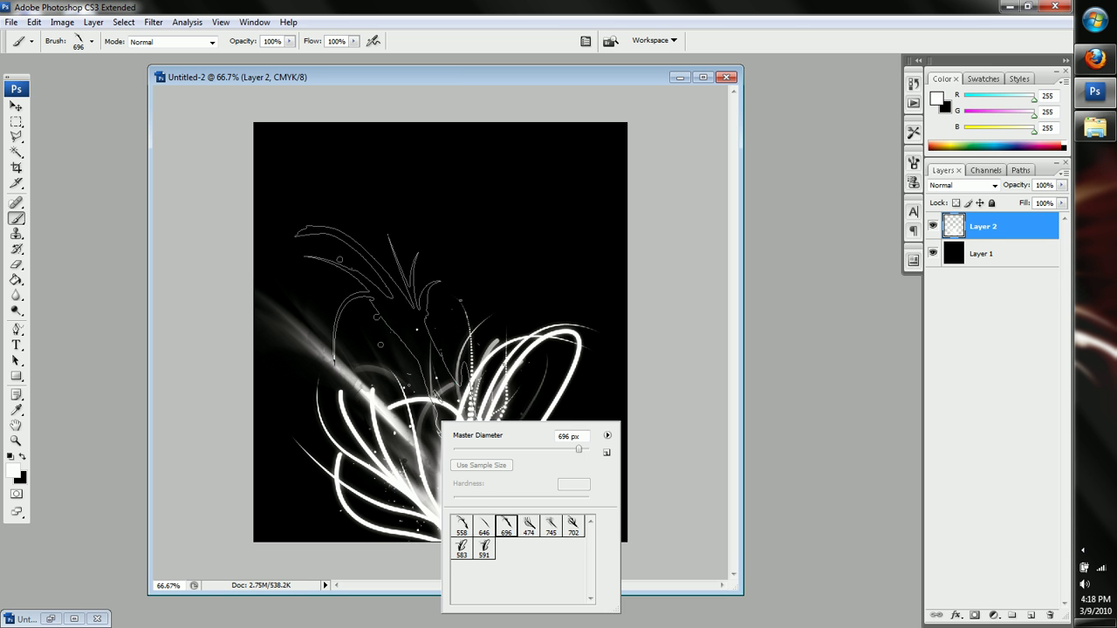
pyautogui.click(410, 406)
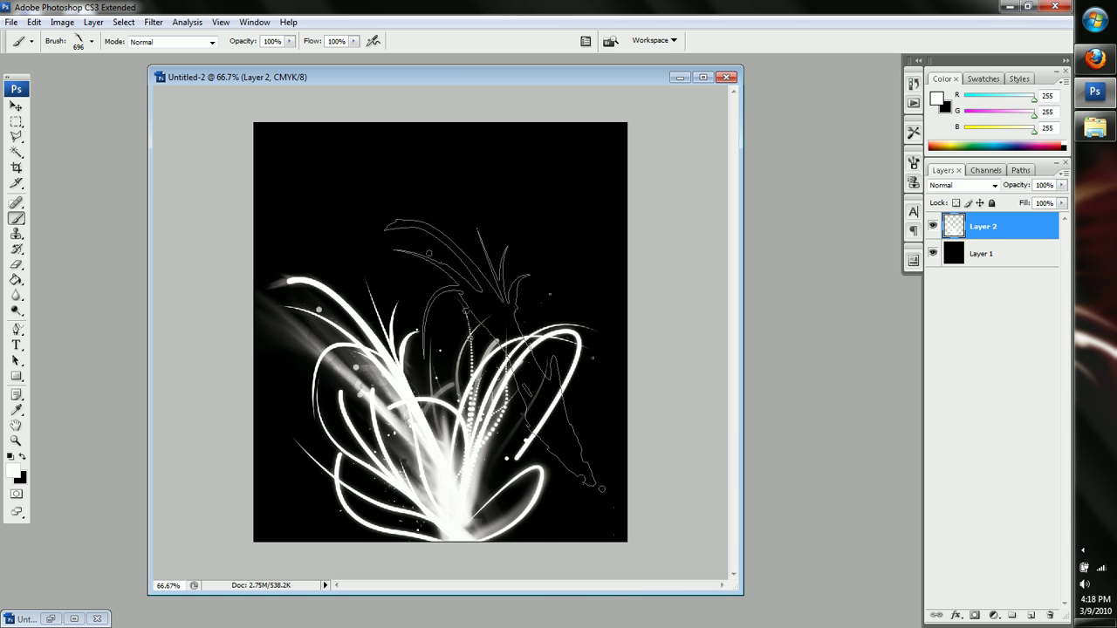
# Add Layer 3 and stamp the 558 streak brush on it, replacing an undone 696 stamp
pyautogui.rightClick(482, 426)
pyautogui.click(1007, 550)
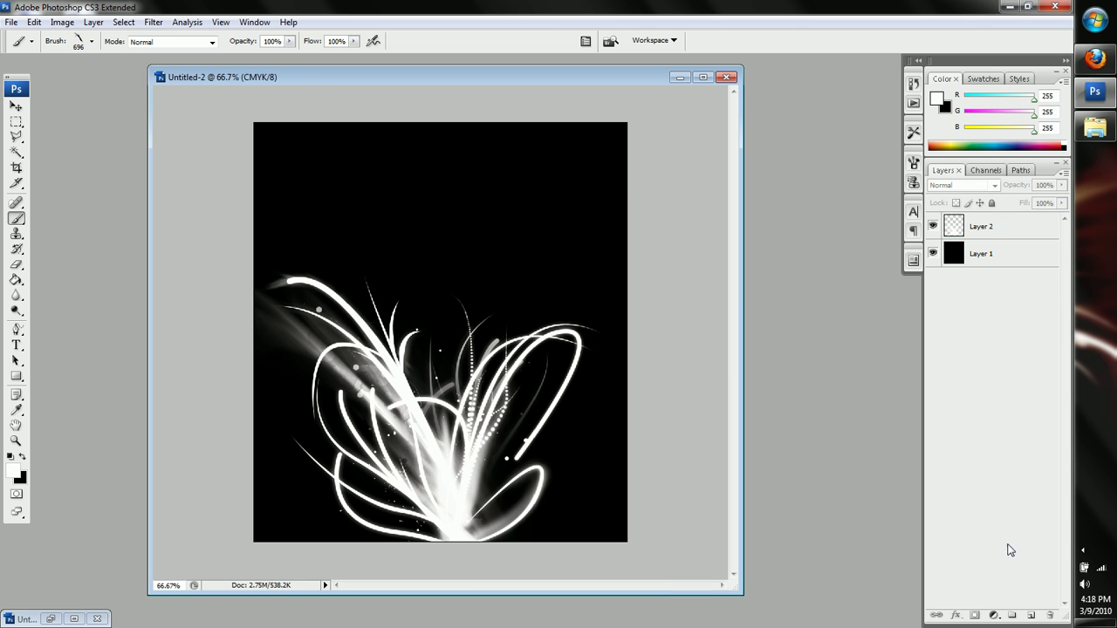
pyautogui.click(1029, 617)
pyautogui.rightClick(481, 379)
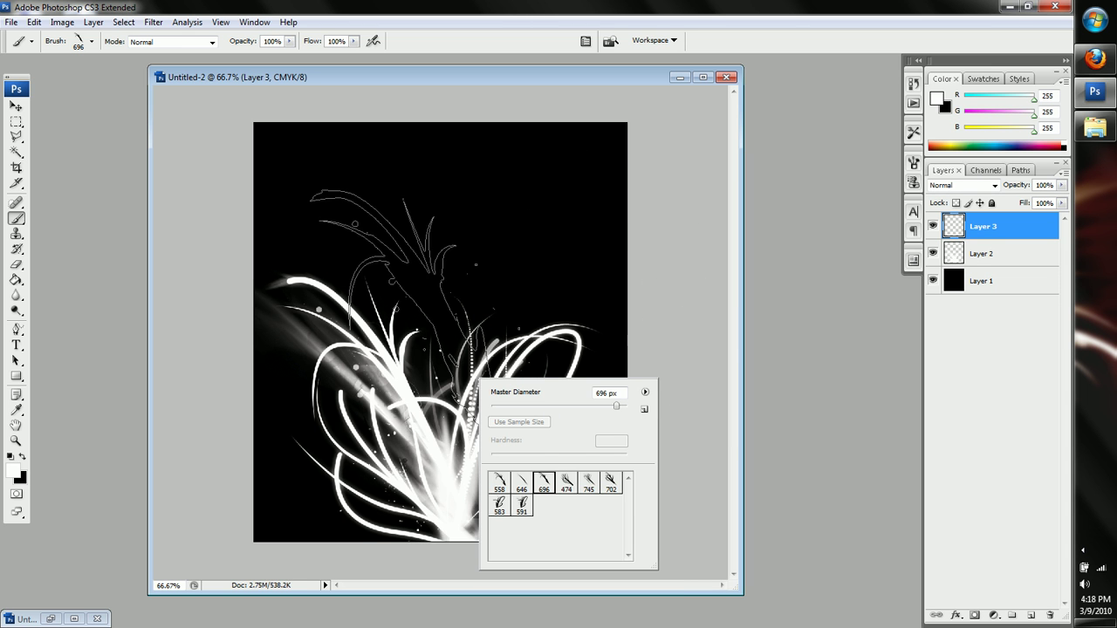
pyautogui.click(485, 306)
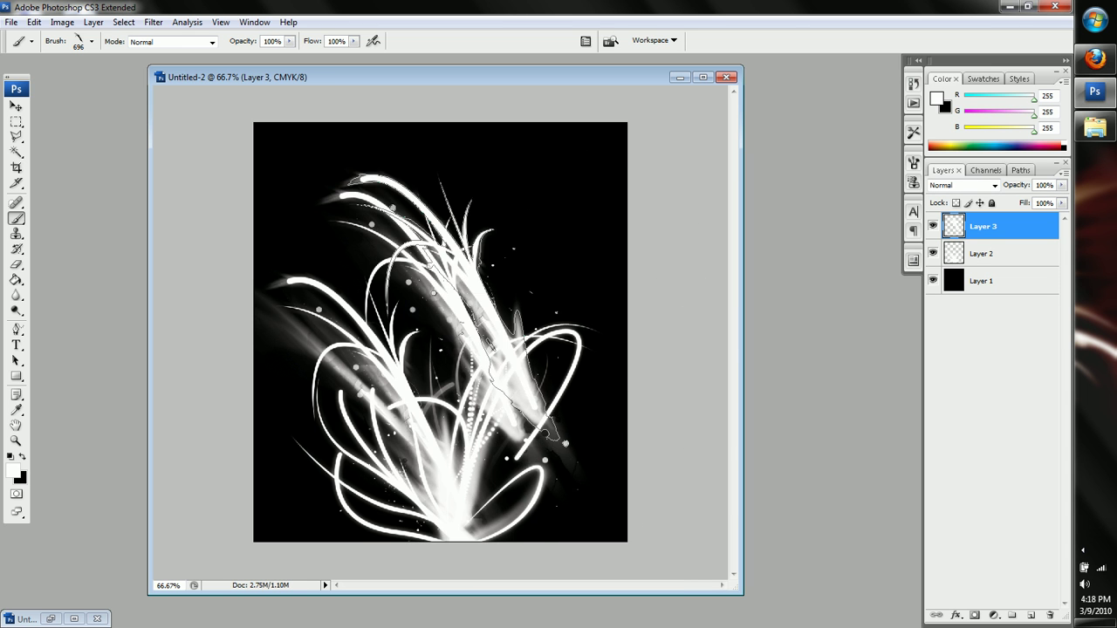
pyautogui.hotkey('ctrl', 'z')
pyautogui.rightClick(481, 335)
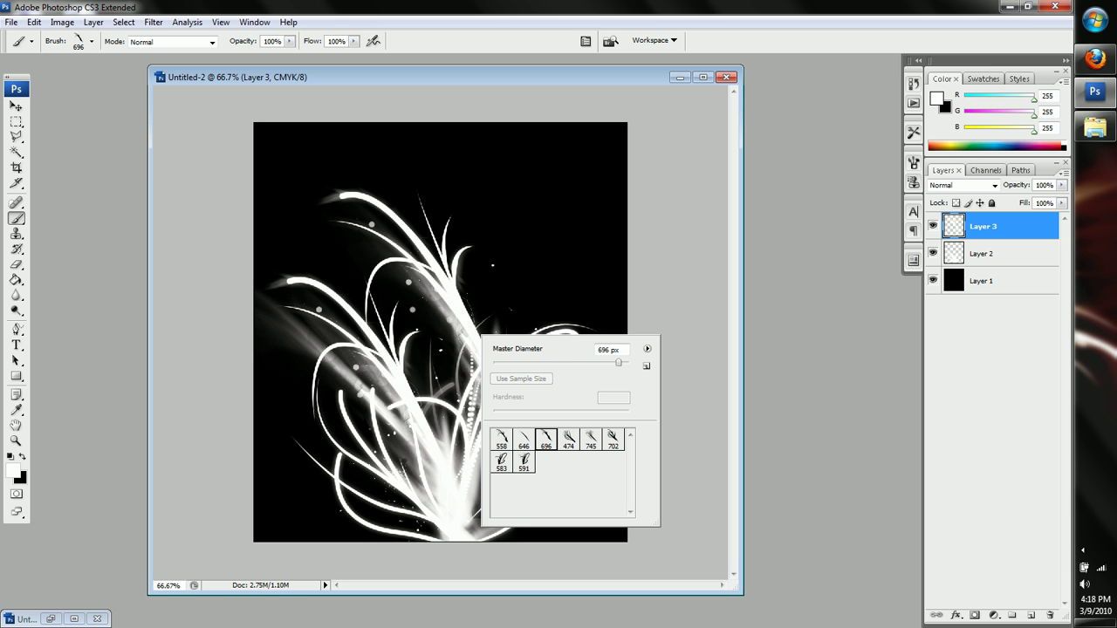
pyautogui.click(502, 442)
pyautogui.click(484, 279)
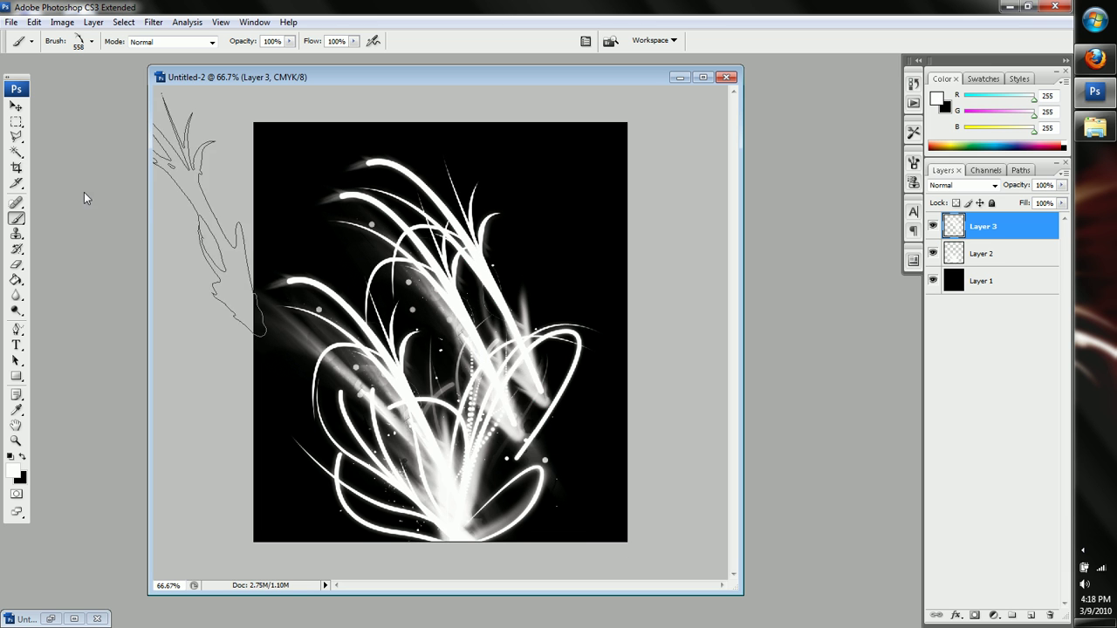
# Flip the new streaks horizontally, rotate them about 24°, then select both streak layers
pyautogui.click(13, 138)
pyautogui.rightClick(470, 253)
pyautogui.click(514, 379)
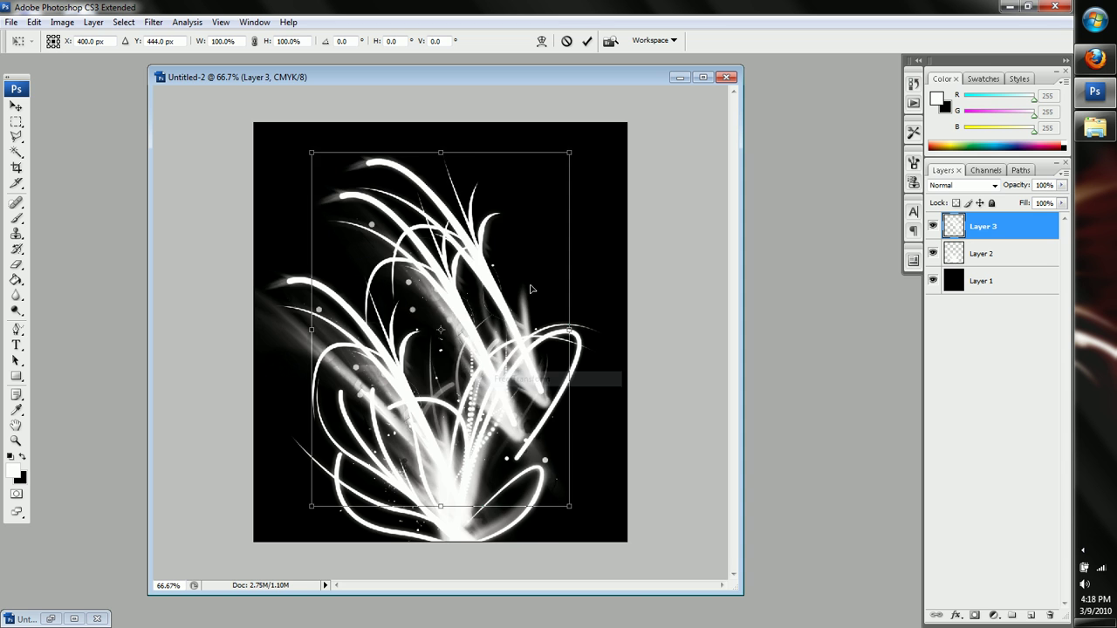
pyautogui.moveTo(577, 205); pyautogui.dragTo(539, 244)
pyautogui.rightClick(527, 392)
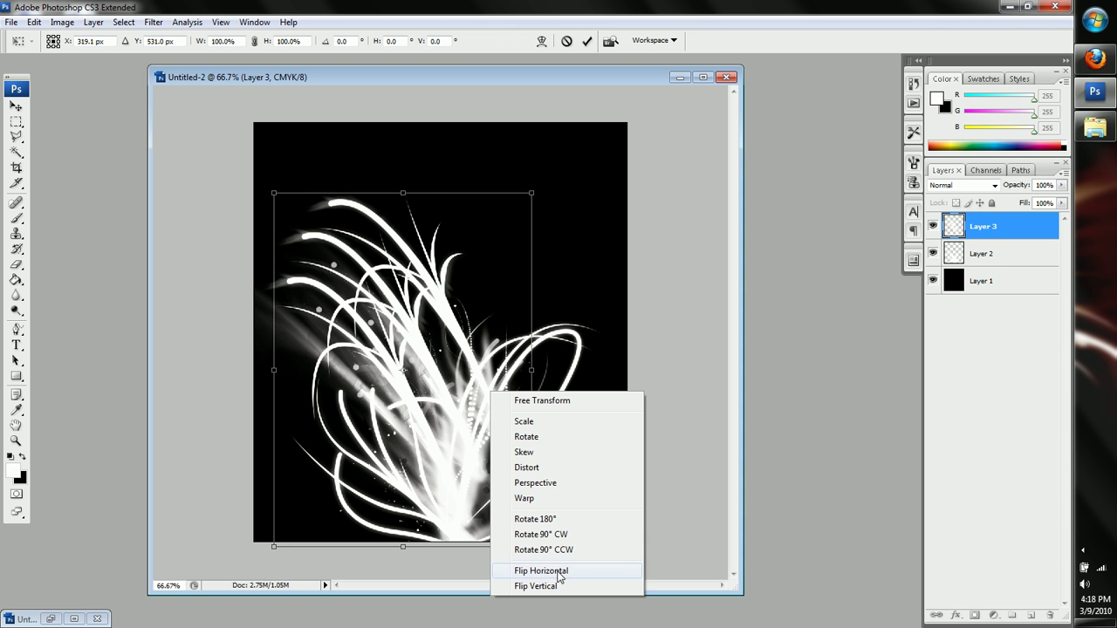
pyautogui.click(564, 568)
pyautogui.moveTo(449, 345); pyautogui.dragTo(534, 403)
pyautogui.moveTo(616, 238); pyautogui.dragTo(529, 201)
pyautogui.moveTo(478, 362); pyautogui.dragTo(494, 351)
pyautogui.click(586, 41)
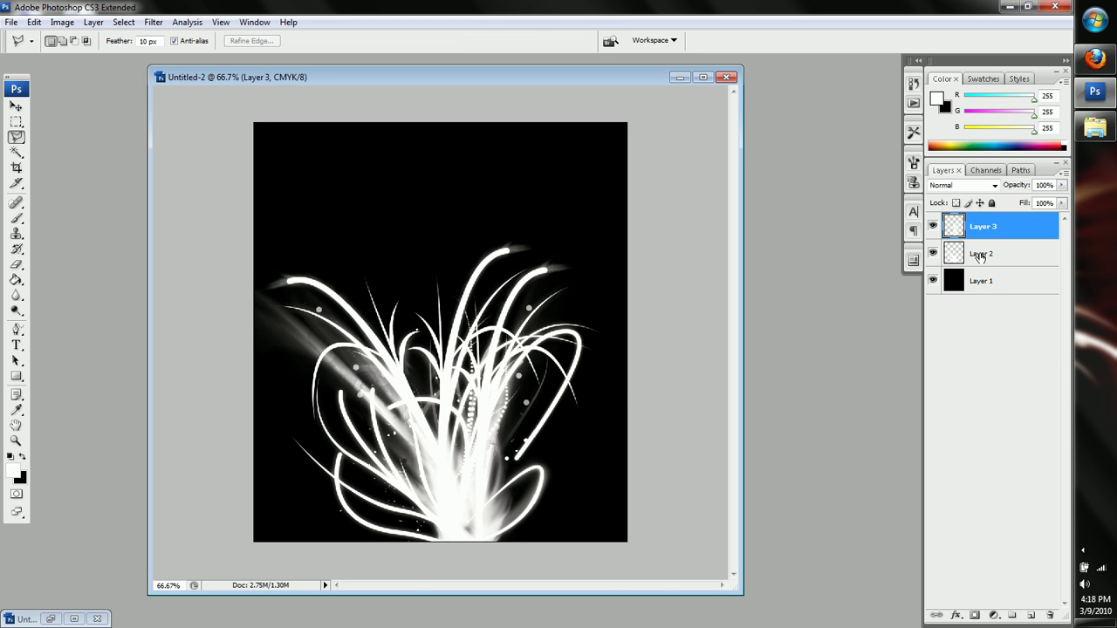
pyautogui.keyDown('shift'); pyautogui.click(979, 254); pyautogui.keyUp('shift')
pyautogui.rightClick(980, 254)
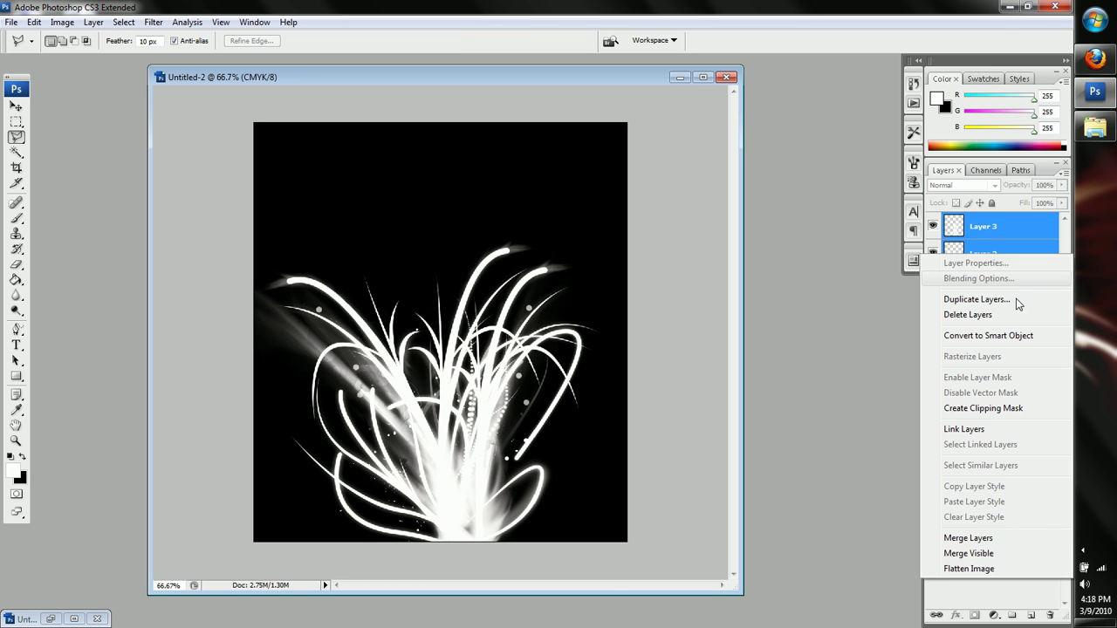
# Merge Layer 2 into Layer 3, then duplicate Layer 3 as Layer 3 copy
pyautogui.click(979, 539)
pyautogui.click(933, 523)
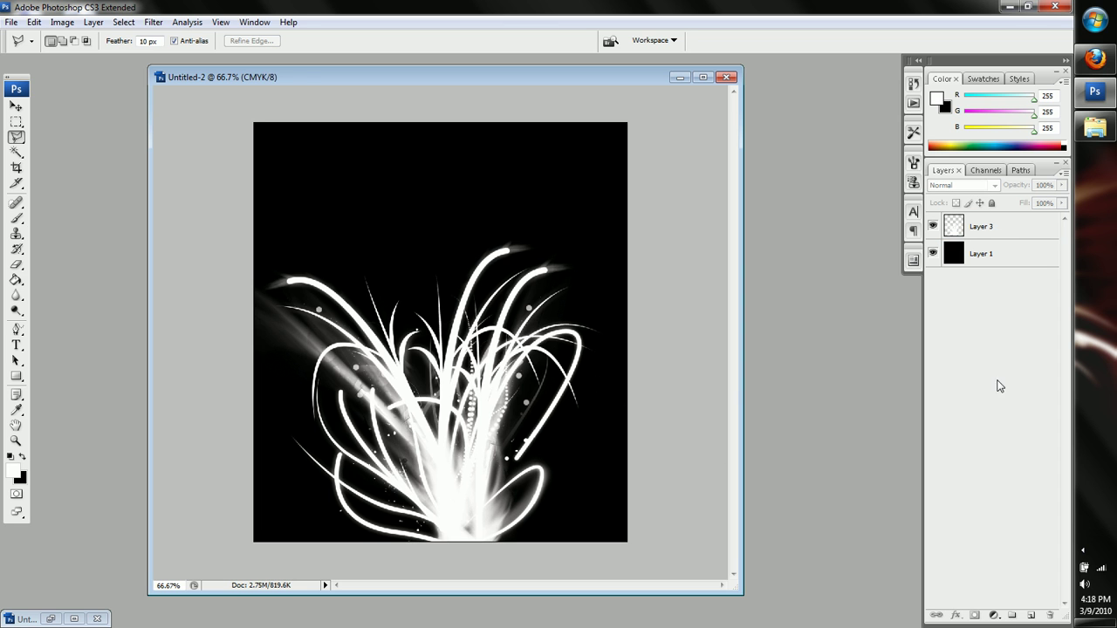
pyautogui.click(986, 228)
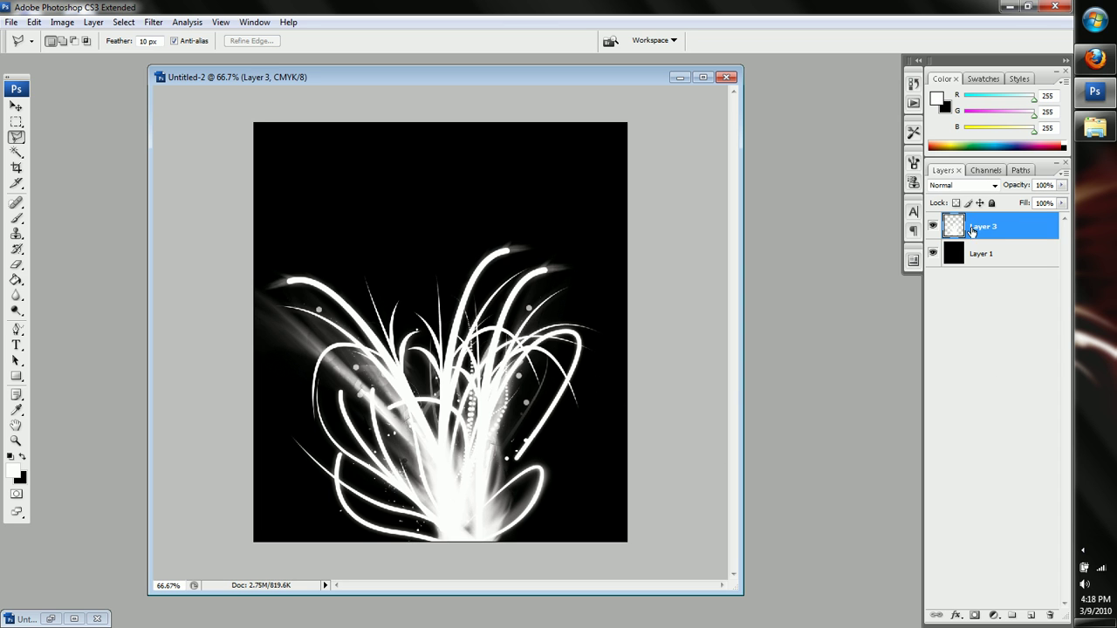
pyautogui.rightClick(991, 231)
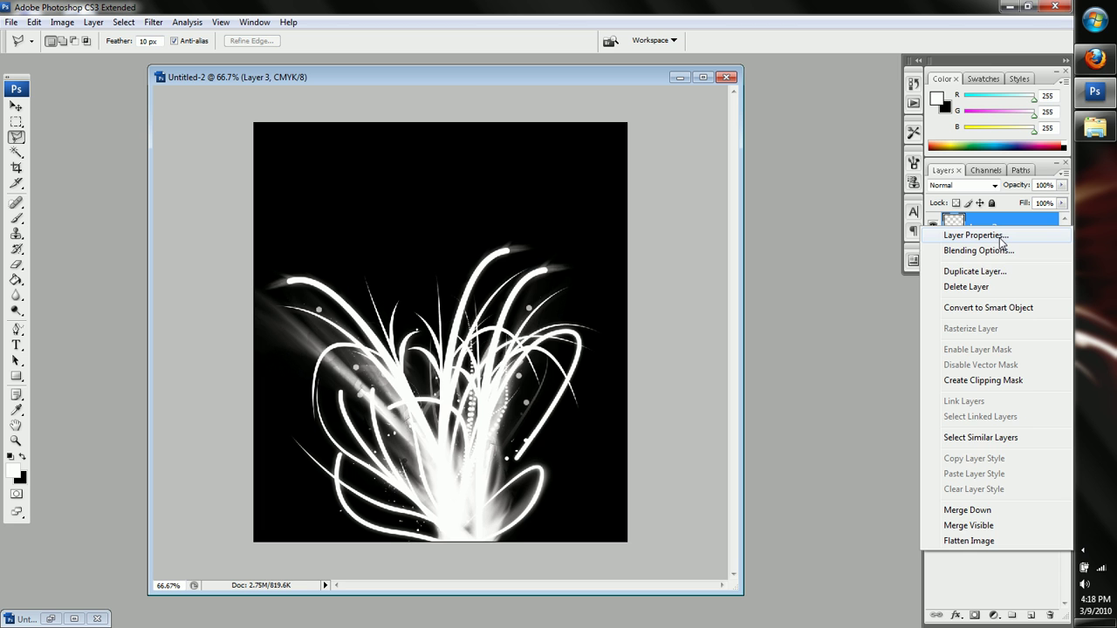
pyautogui.click(974, 272)
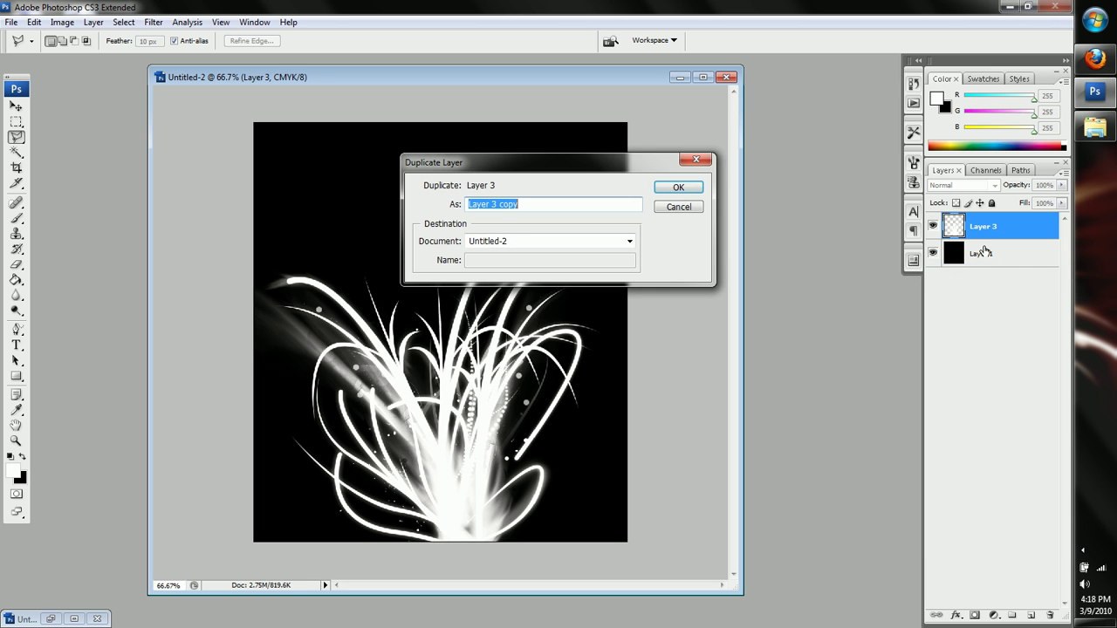
pyautogui.click(679, 189)
# Toggle Layer 3 copy's visibility to compare the brighter glow, leaving it selected
pyautogui.click(933, 226)
pyautogui.click(934, 226)
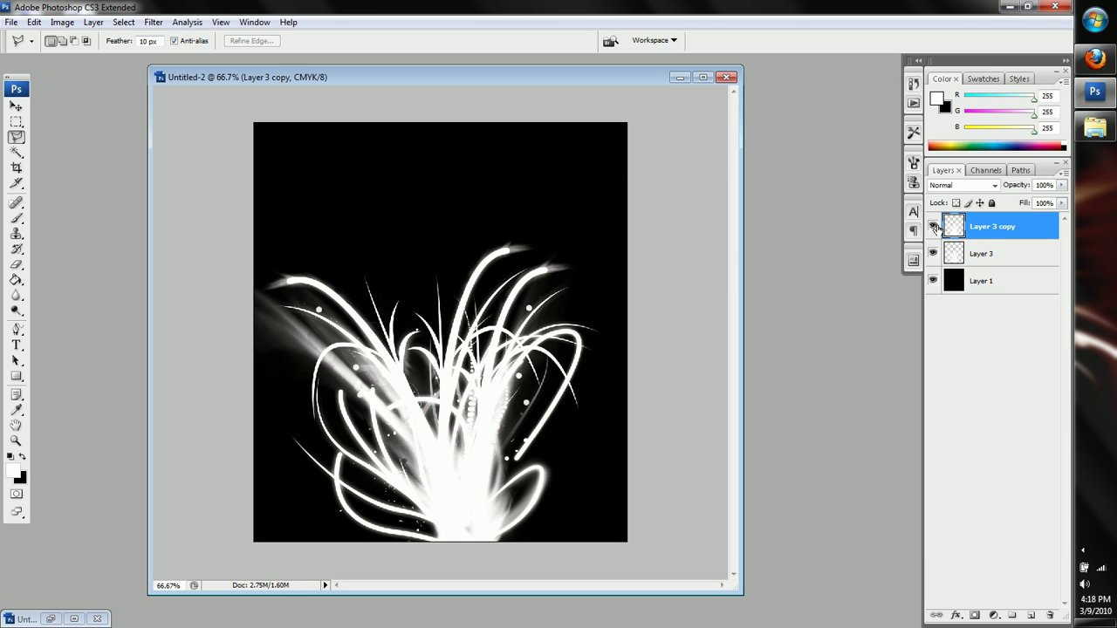
pyautogui.click(934, 226)
pyautogui.click(934, 226)
pyautogui.click(933, 226)
pyautogui.click(934, 225)
pyautogui.click(990, 254)
pyautogui.click(985, 234)
pyautogui.click(986, 253)
pyautogui.click(934, 230)
pyautogui.click(934, 226)
pyautogui.click(933, 227)
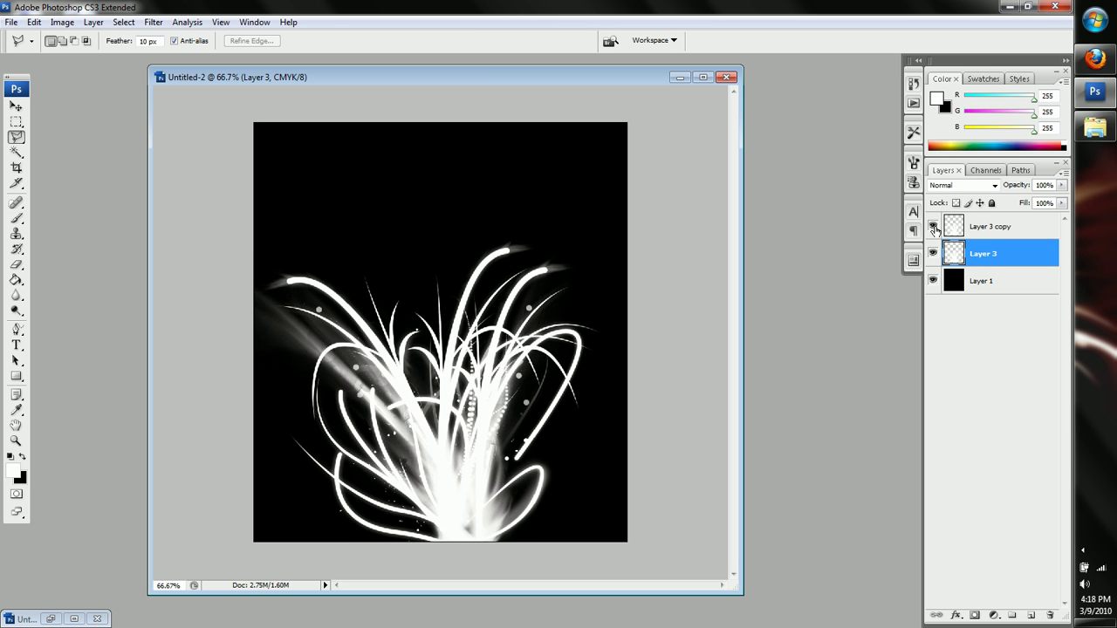
pyautogui.click(933, 227)
pyautogui.click(933, 227)
pyautogui.click(934, 227)
pyautogui.click(934, 227)
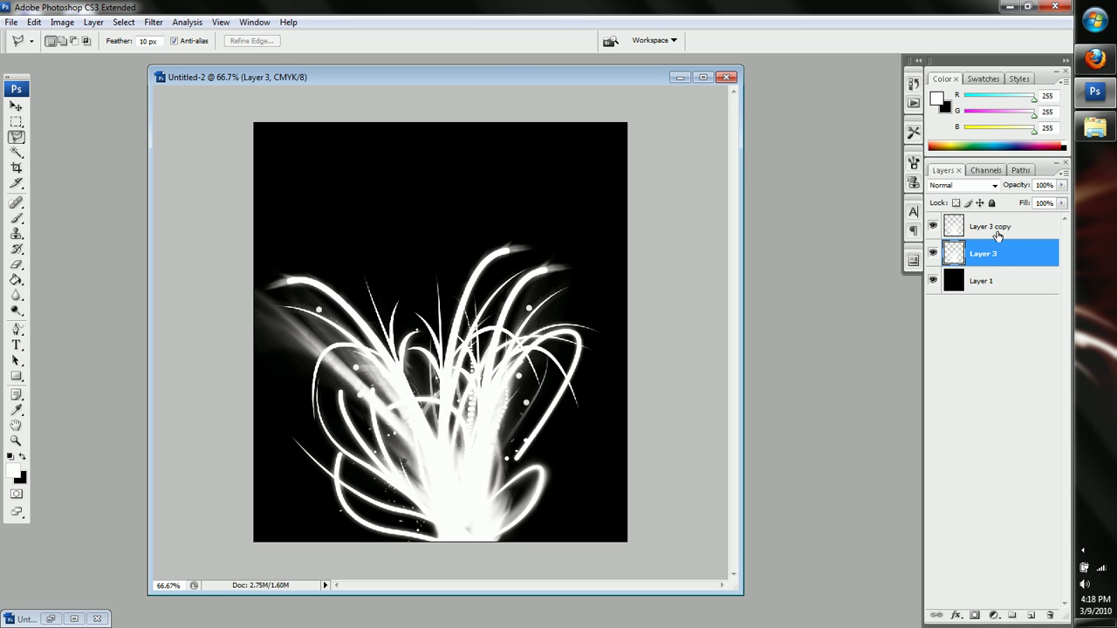
pyautogui.click(999, 232)
pyautogui.click(1002, 367)
pyautogui.click(986, 234)
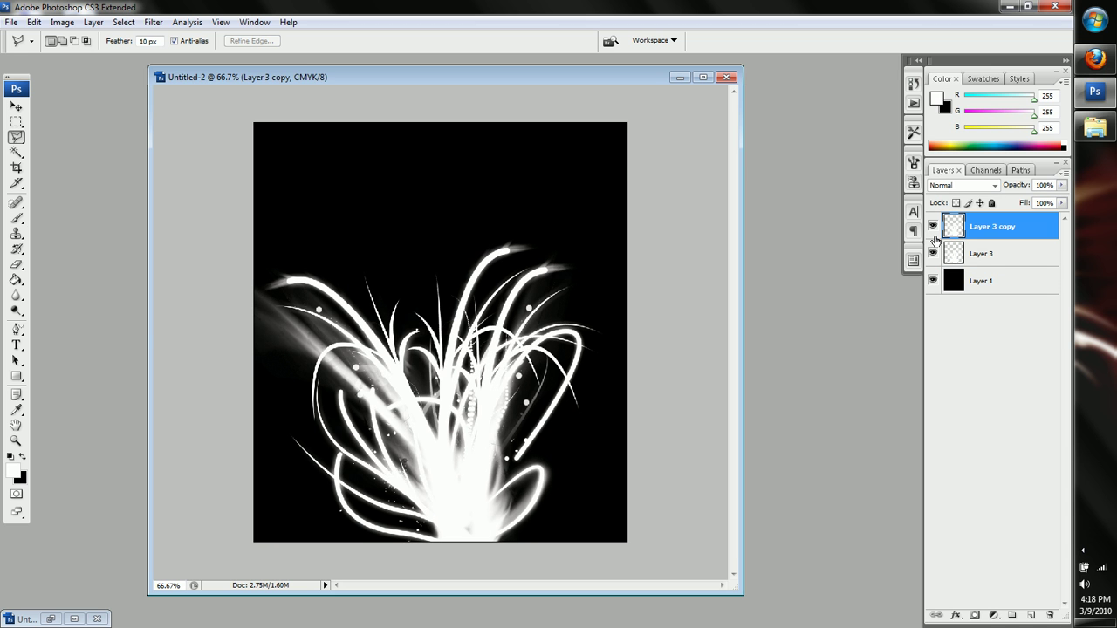
# Apply Filter > Blur > Gaussian Blur at a 22.3-pixel radius to Layer 3 copy
pyautogui.click(163, 21)
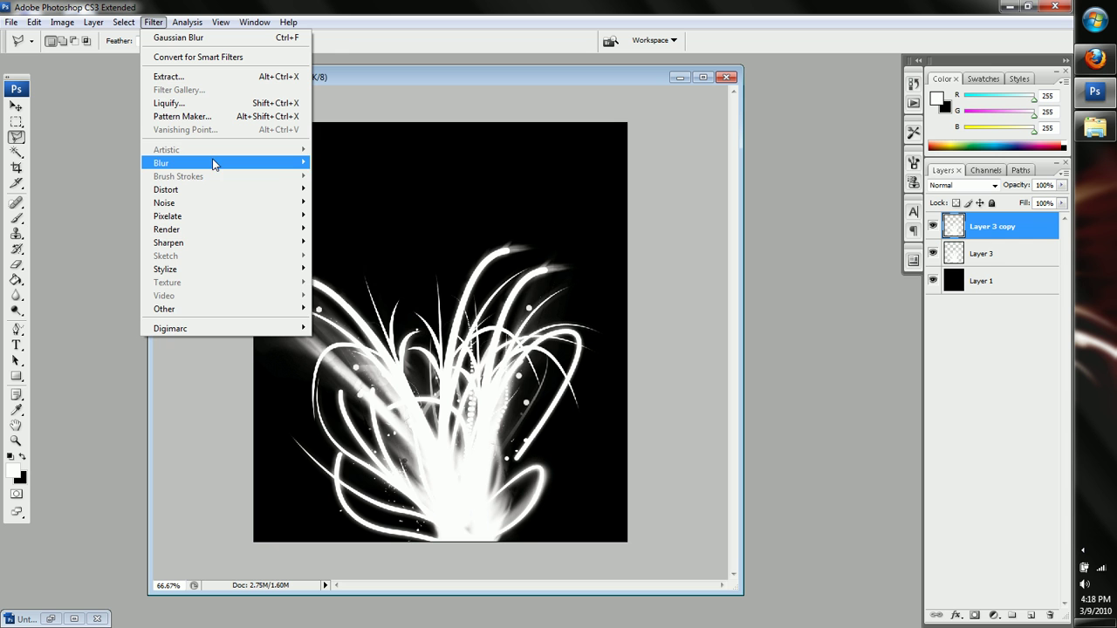
pyautogui.moveTo(217, 164)
pyautogui.click(353, 215)
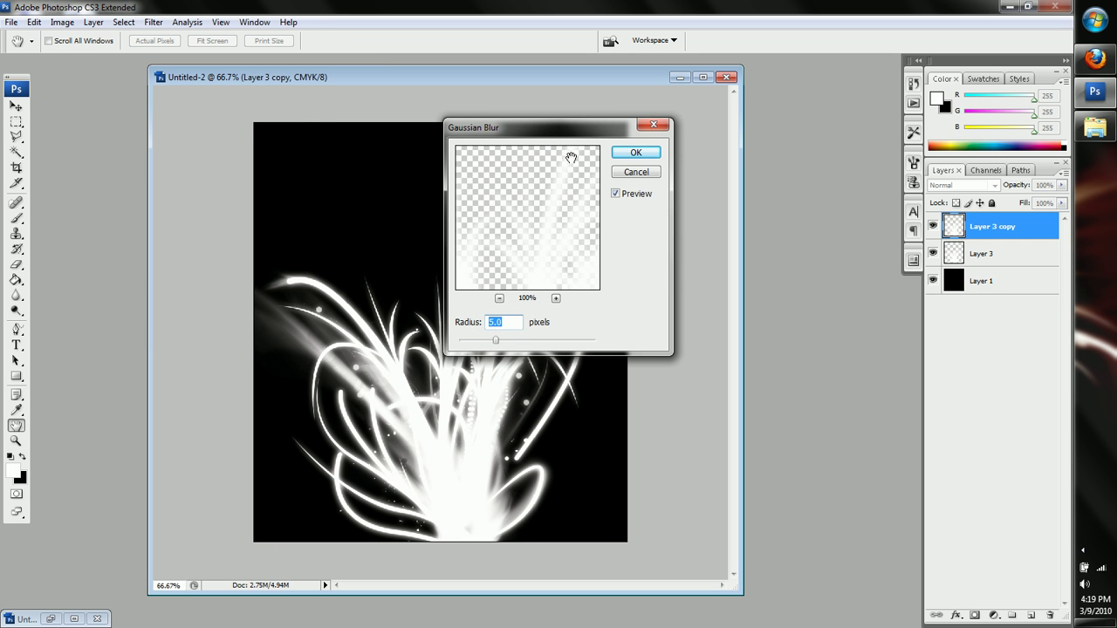
pyautogui.moveTo(558, 128); pyautogui.dragTo(610, 142)
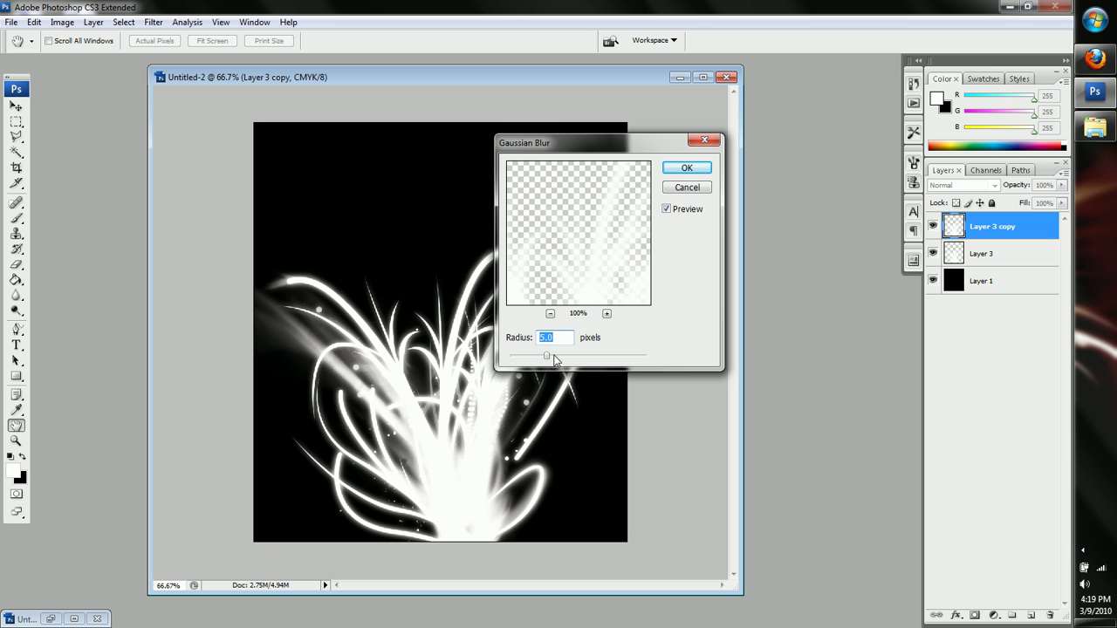
pyautogui.moveTo(554, 356)
pyautogui.mouseDown()
pyautogui.moveTo(598, 359)
pyautogui.moveTo(547, 361)
pyautogui.mouseUp()
pyautogui.click(677, 168)
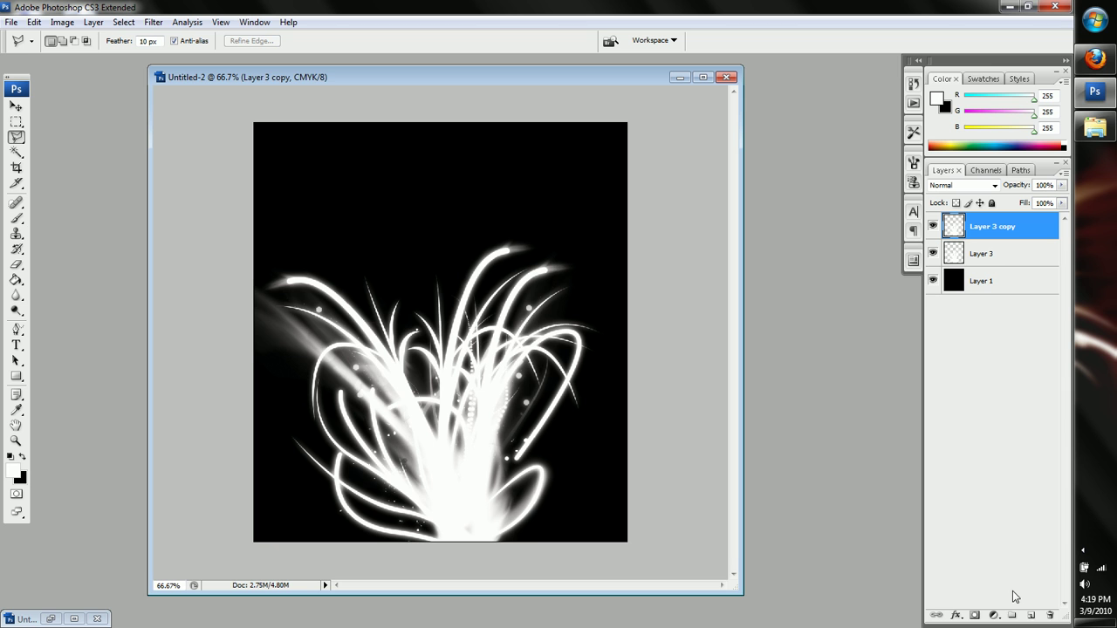
# Add Layer 4 and load the Basic Brushes set for the Brush tool
pyautogui.click(1032, 615)
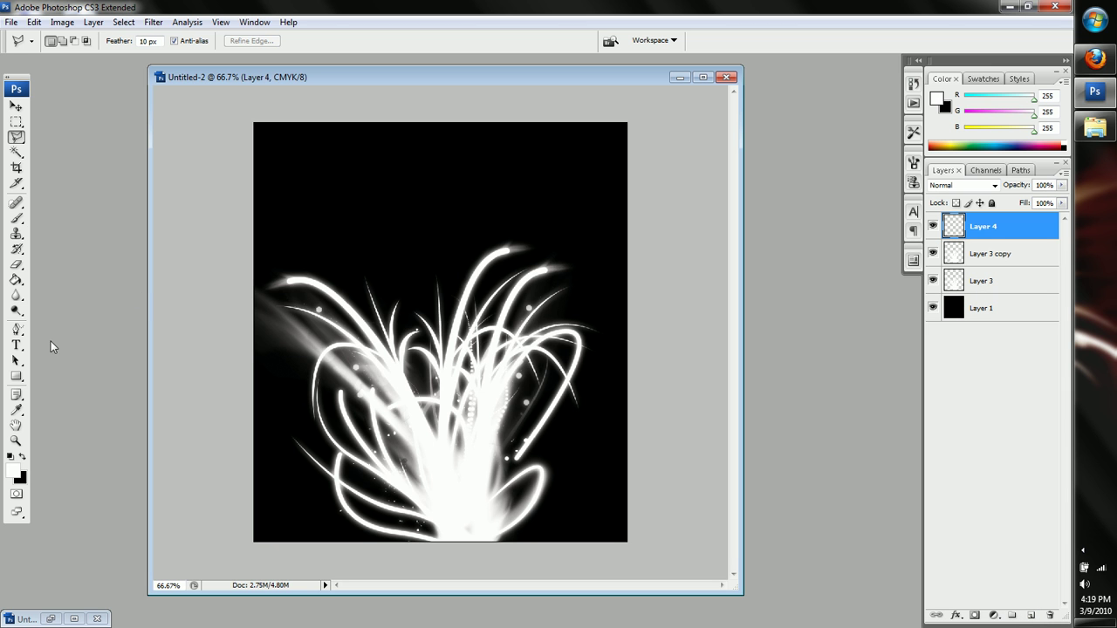
pyautogui.click(16, 218)
pyautogui.click(92, 42)
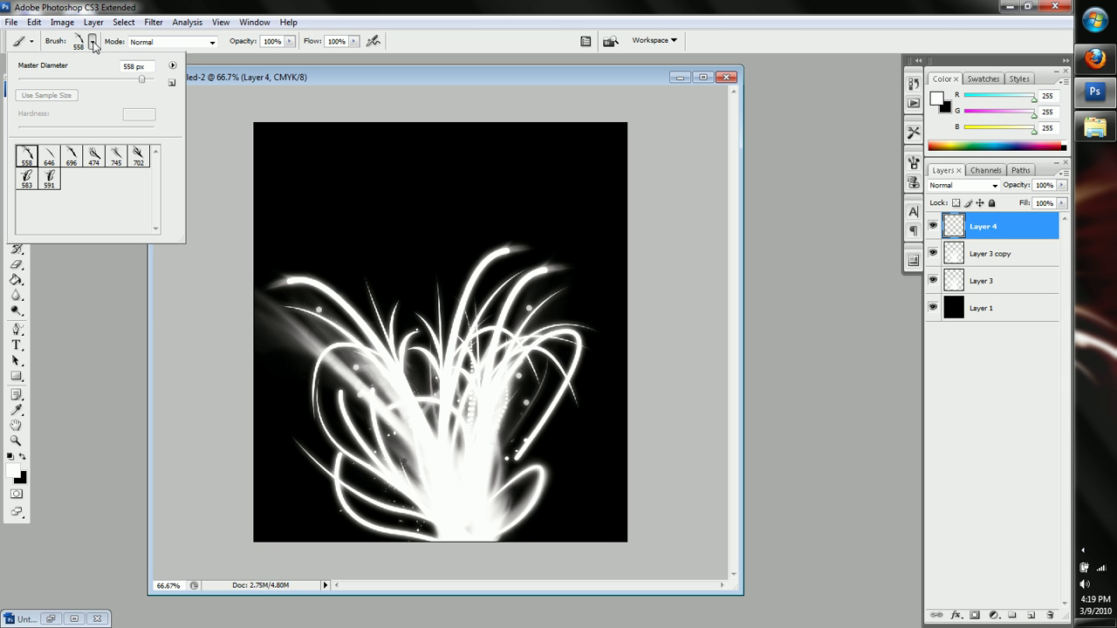
pyautogui.click(173, 67)
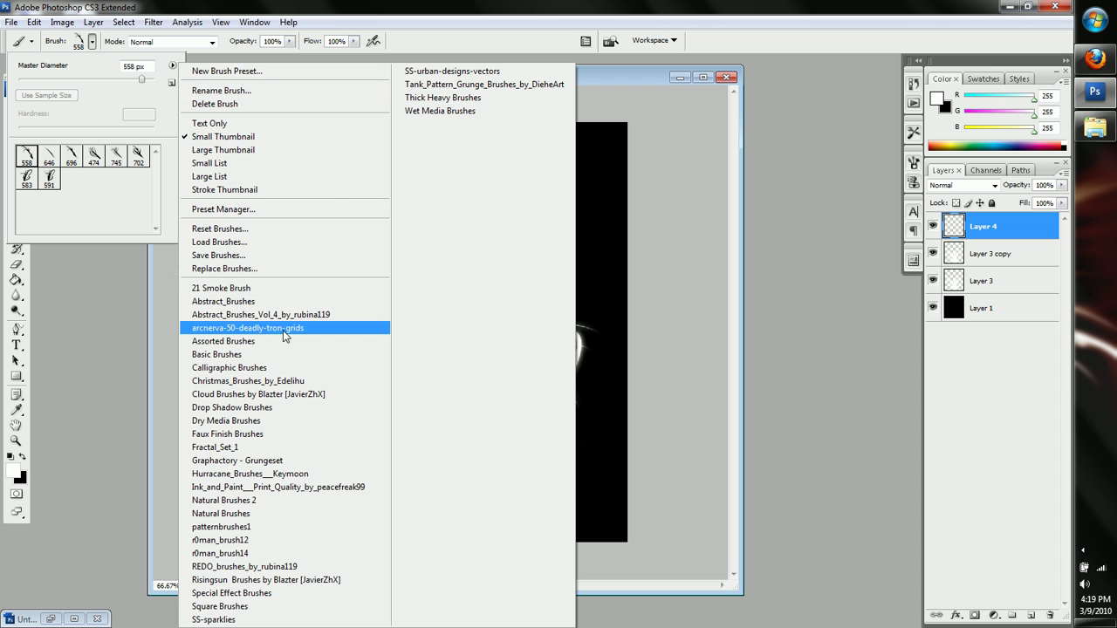
pyautogui.click(268, 356)
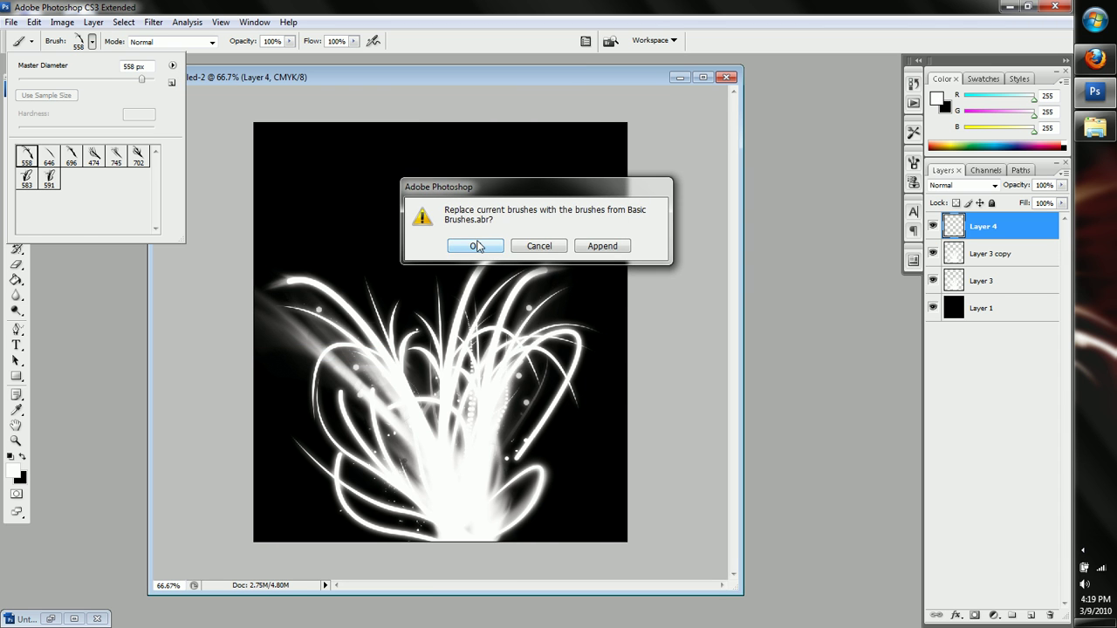
pyautogui.click(477, 245)
# Choose the 300 px soft round brush with 0% hardness
pyautogui.scroll(-8, 153, 186)
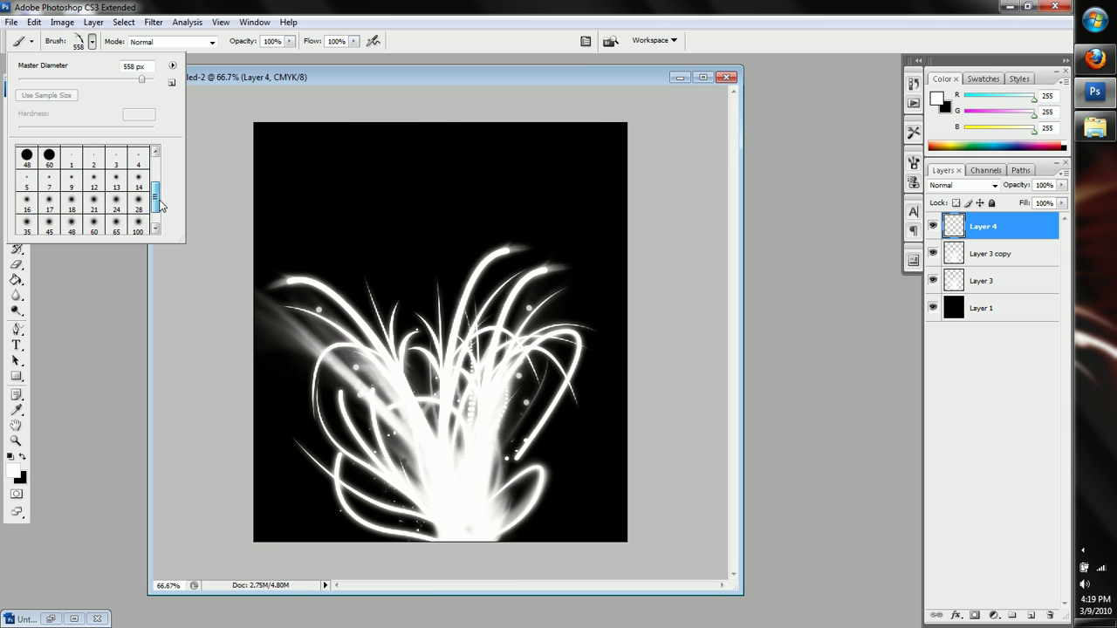
pyautogui.click(27, 224)
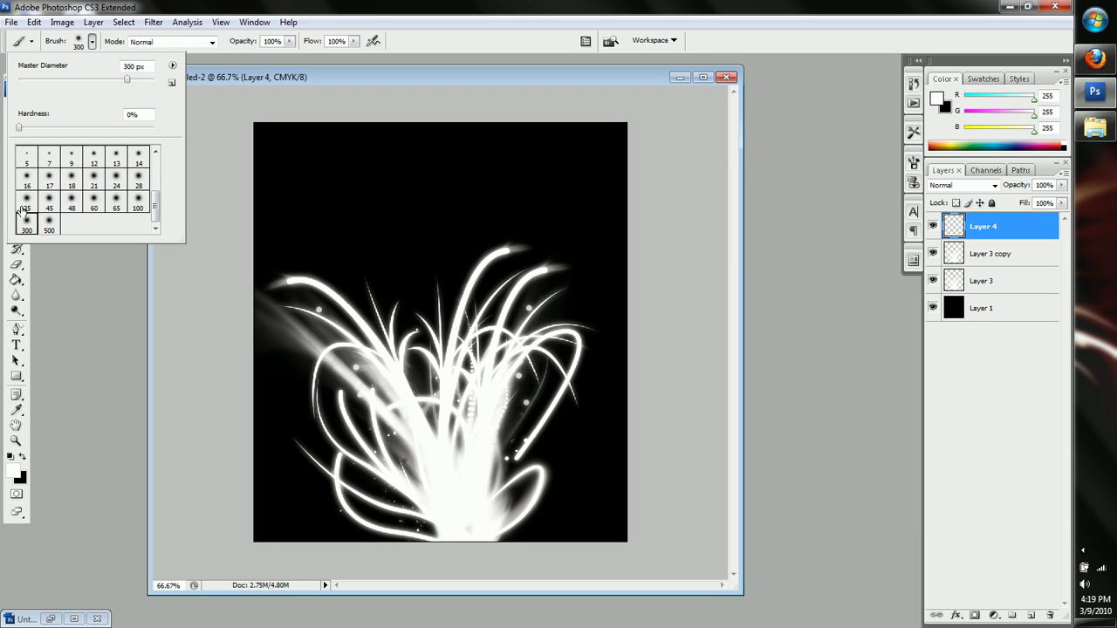
pyautogui.scroll(3, 156, 216)
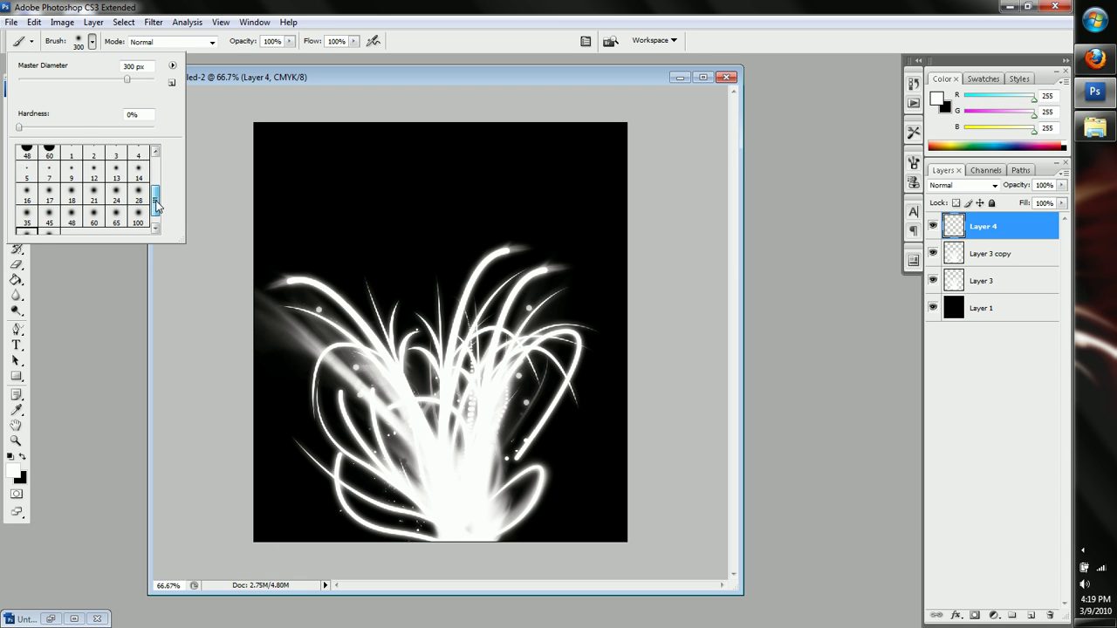
pyautogui.scroll(-3, 155, 216)
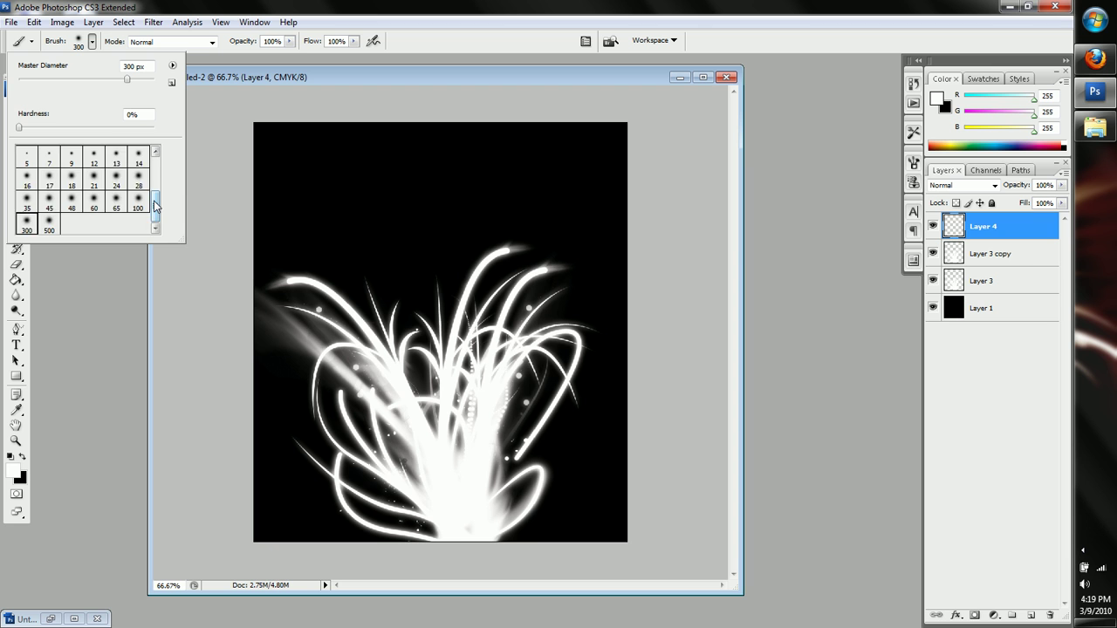
pyautogui.scroll(2, 155, 219)
pyautogui.scroll(-2, 154, 219)
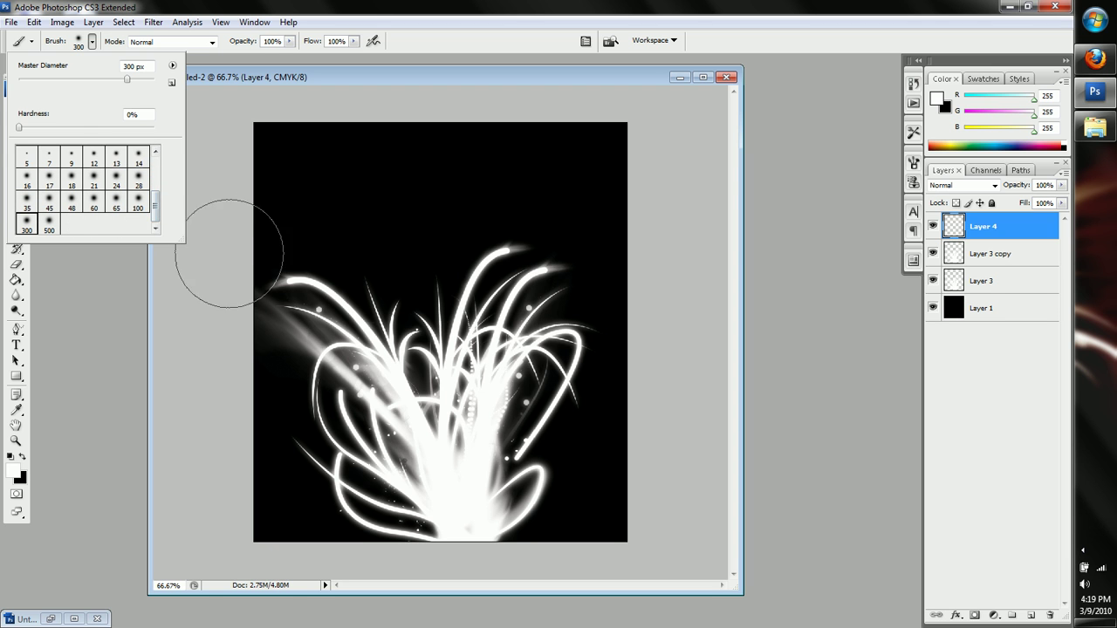
pyautogui.click(310, 6)
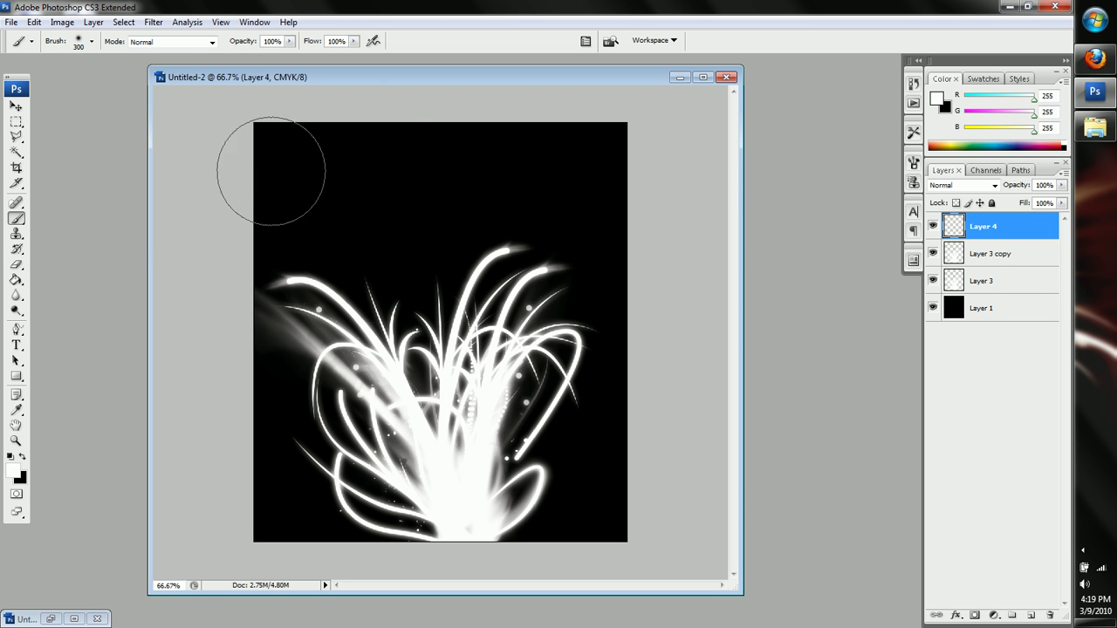
# Set the foreground to pure green (0,255,0) and paint over the glow's bottom and centre
pyautogui.click(15, 470)
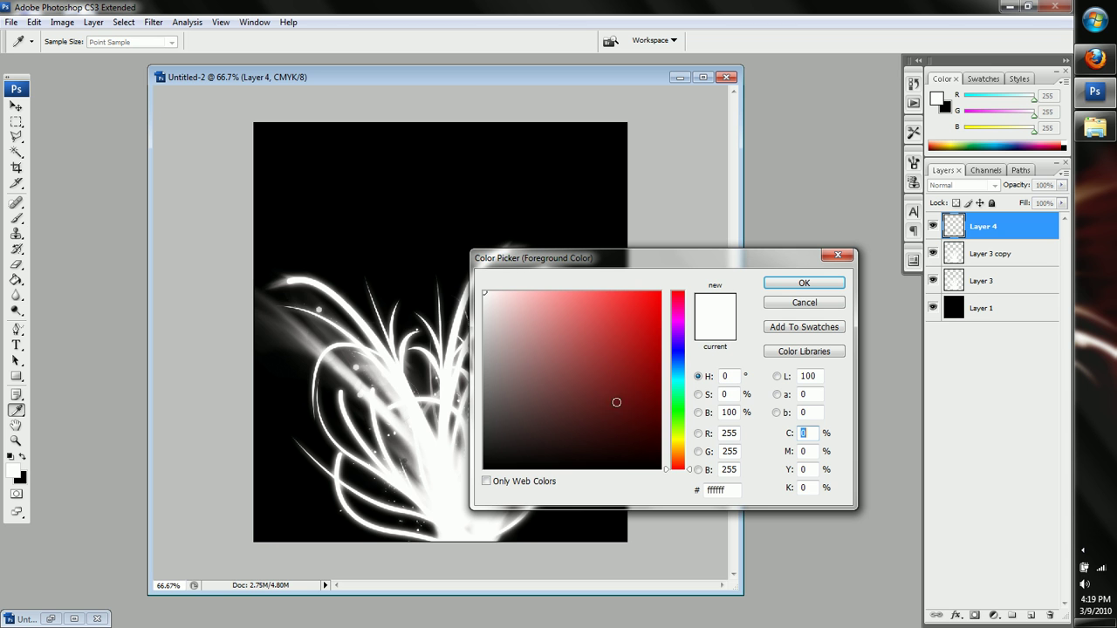
pyautogui.click(678, 418)
pyautogui.moveTo(625, 399); pyautogui.dragTo(757, 239)
pyautogui.click(790, 285)
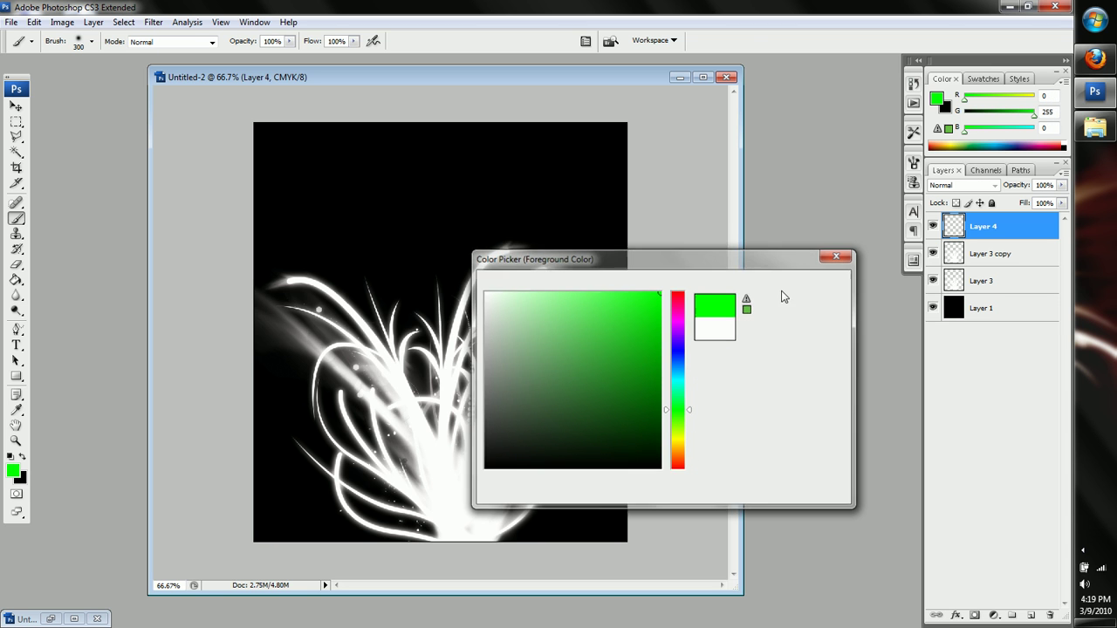
pyautogui.moveTo(448, 491)
pyautogui.mouseDown()
pyautogui.moveTo(425, 436)
pyautogui.moveTo(305, 296)
pyautogui.mouseUp()
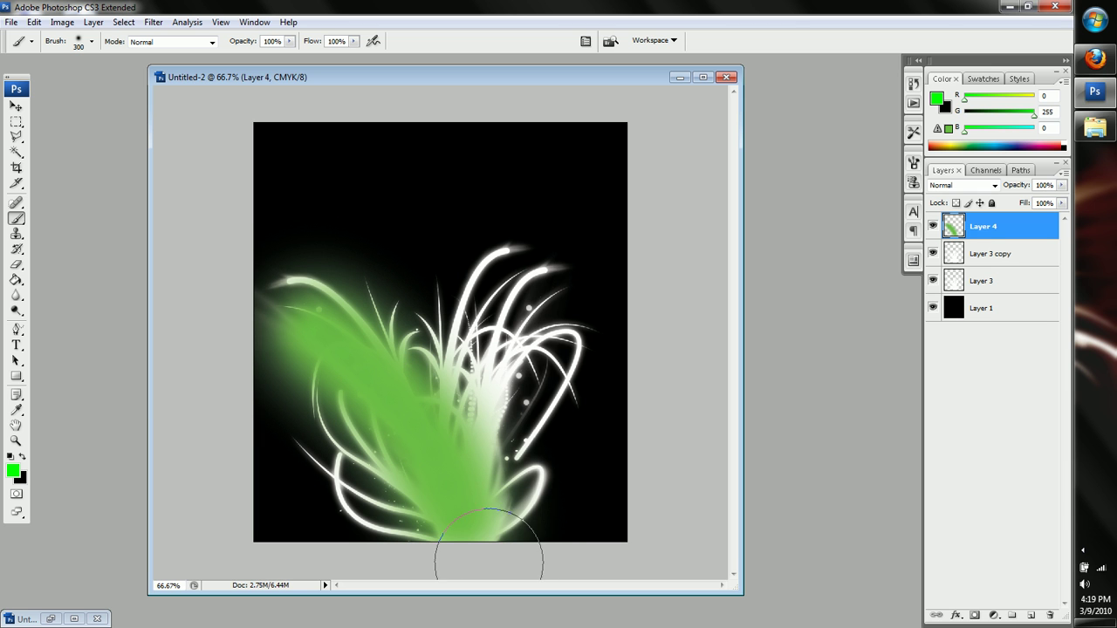
pyautogui.moveTo(465, 459)
pyautogui.mouseDown()
pyautogui.moveTo(471, 415)
pyautogui.moveTo(527, 333)
pyautogui.moveTo(441, 435)
pyautogui.moveTo(459, 357)
pyautogui.moveTo(500, 287)
pyautogui.mouseUp()
pyautogui.moveTo(393, 535)
pyautogui.mouseDown()
pyautogui.moveTo(365, 487)
pyautogui.moveTo(386, 499)
pyautogui.moveTo(356, 461)
pyautogui.moveTo(346, 391)
pyautogui.mouseUp()
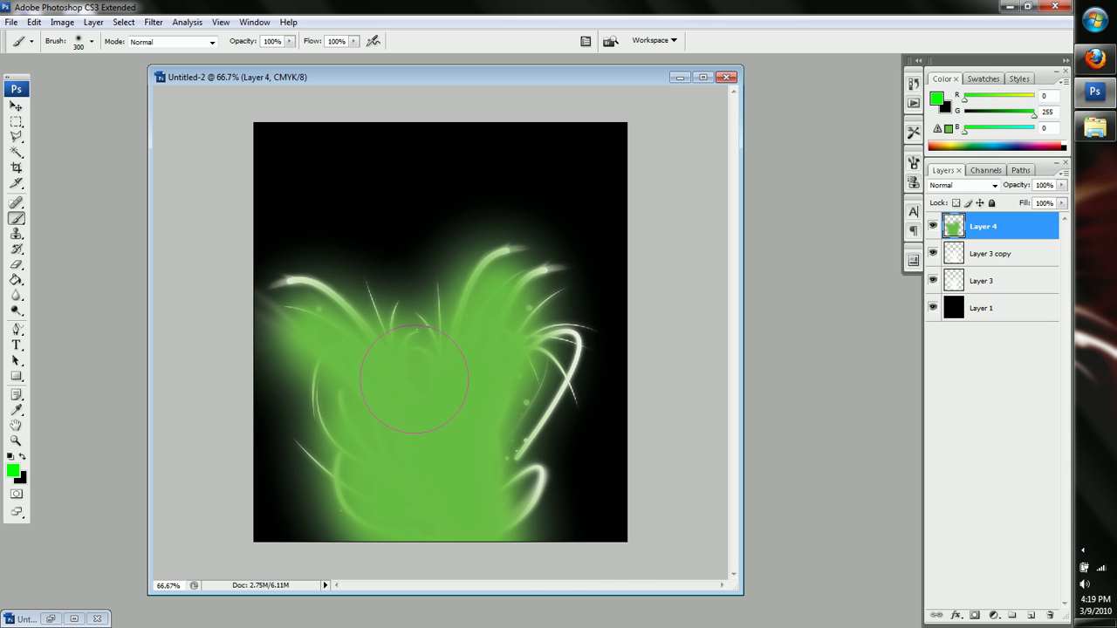
# Shrink the brush to 147 px, paint the right and upper-left strands, then undo the last stroke
pyautogui.rightClick(522, 482)
pyautogui.moveTo(636, 459); pyautogui.dragTo(619, 462)
pyautogui.click(563, 349)
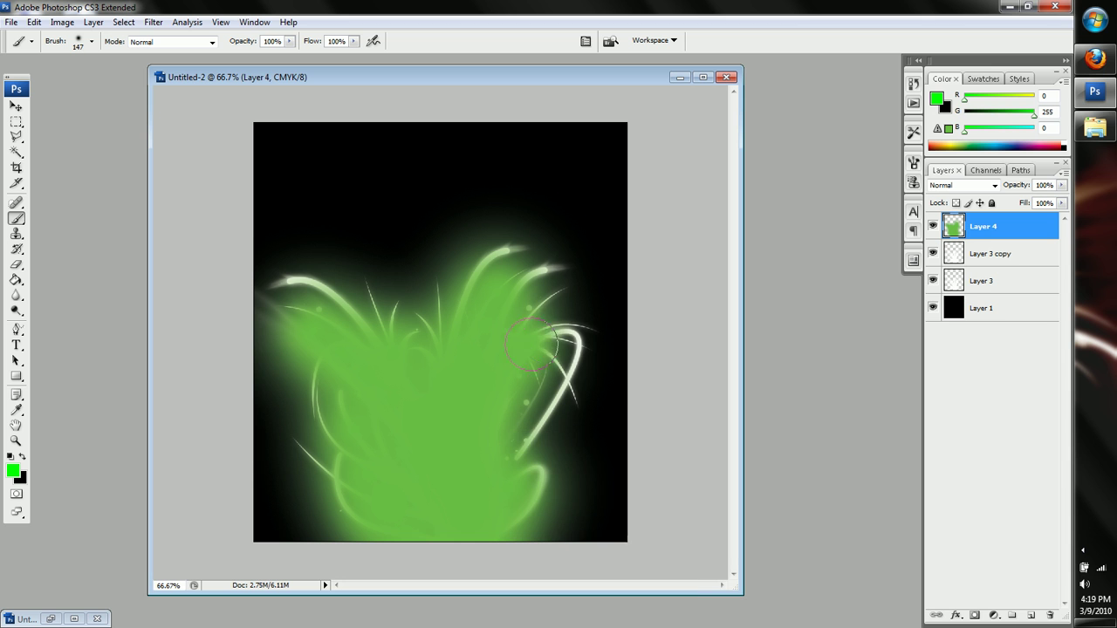
pyautogui.moveTo(563, 349)
pyautogui.mouseDown()
pyautogui.moveTo(571, 375)
pyautogui.moveTo(525, 430)
pyautogui.mouseUp()
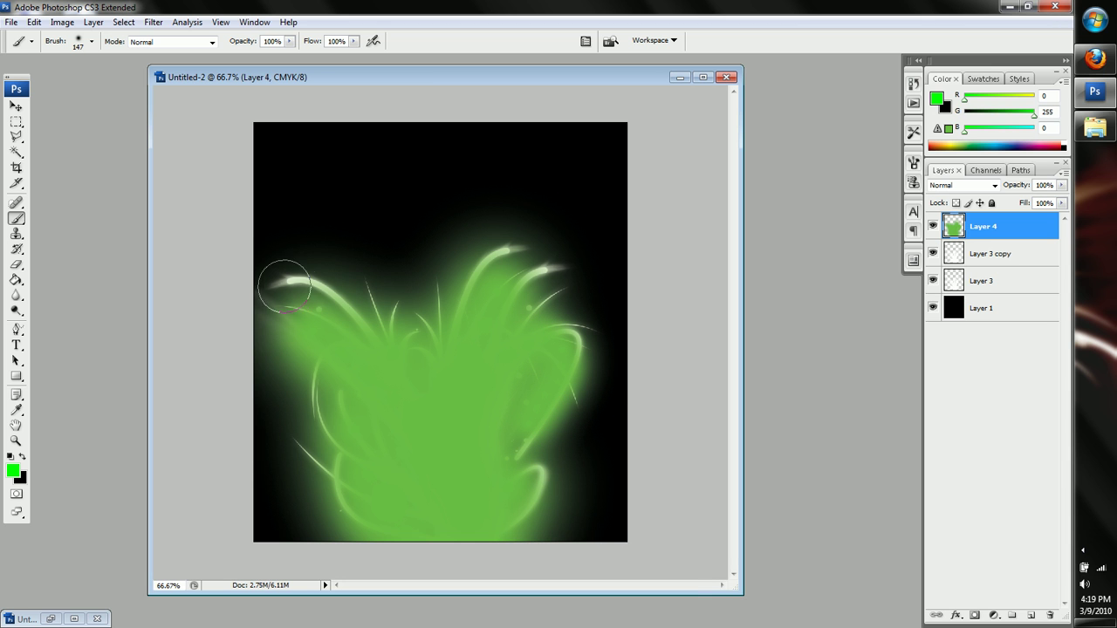
pyautogui.moveTo(285, 286); pyautogui.dragTo(336, 273)
pyautogui.moveTo(399, 338)
pyautogui.mouseDown()
pyautogui.moveTo(419, 297)
pyautogui.moveTo(318, 240)
pyautogui.moveTo(301, 243)
pyautogui.mouseUp()
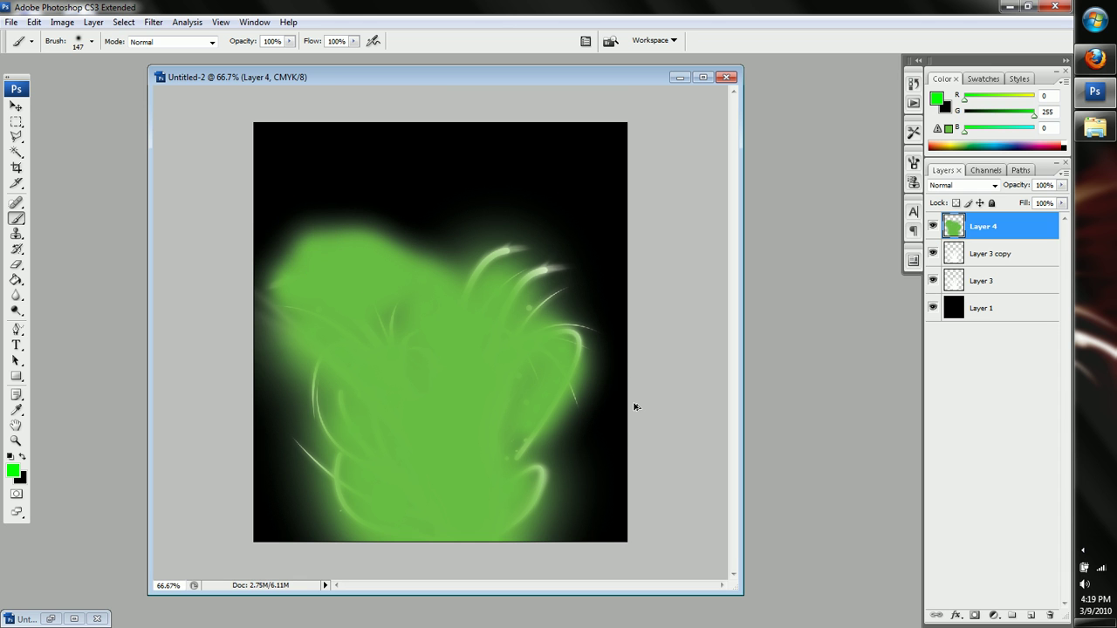
pyautogui.hotkey('ctrl', 'z')
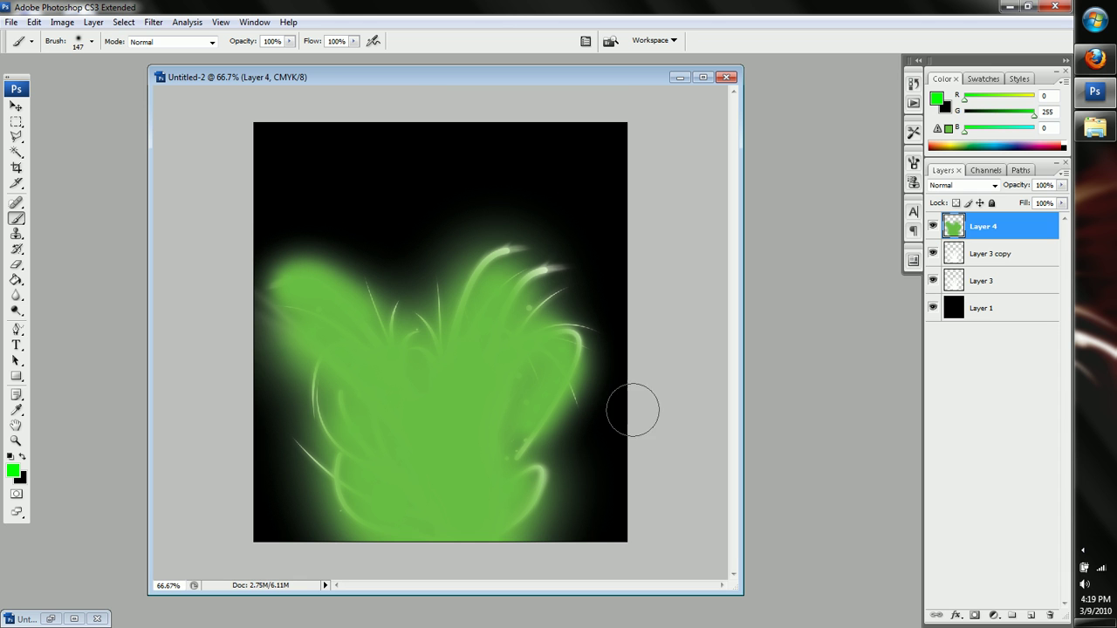
# Set Layer 4's blend mode to Color so the green tints the white streaks
pyautogui.click(993, 187)
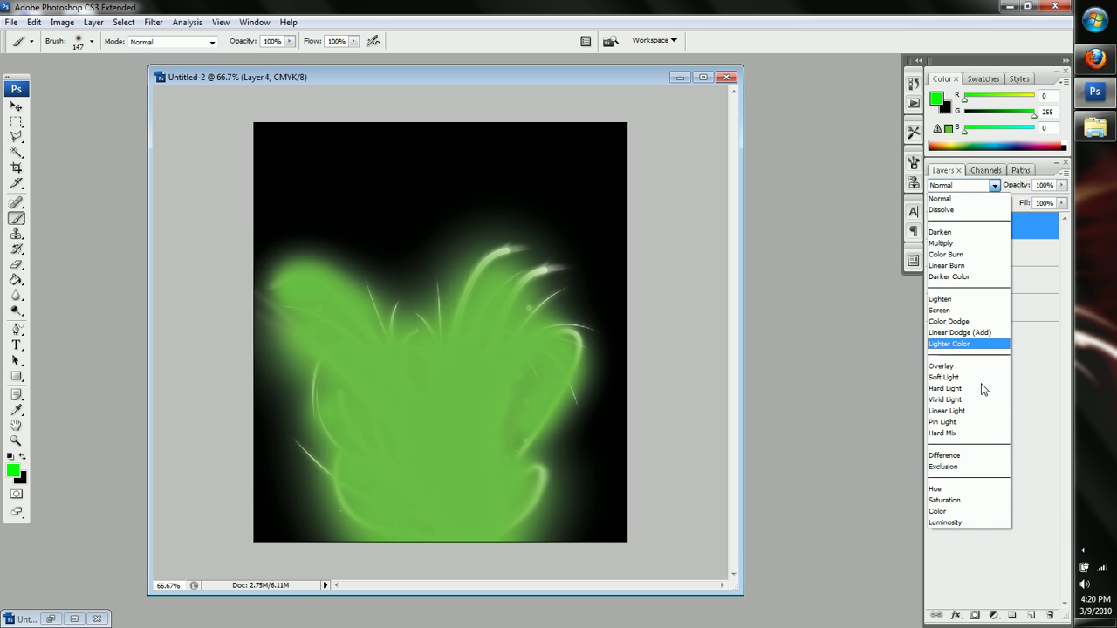
pyautogui.click(972, 512)
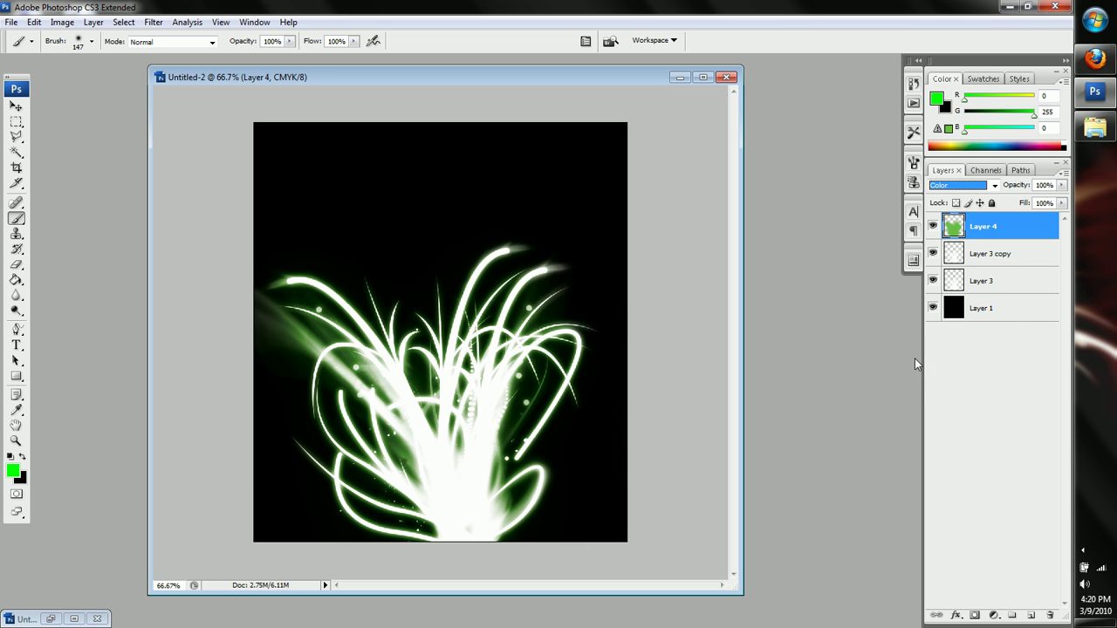
pyautogui.click(999, 368)
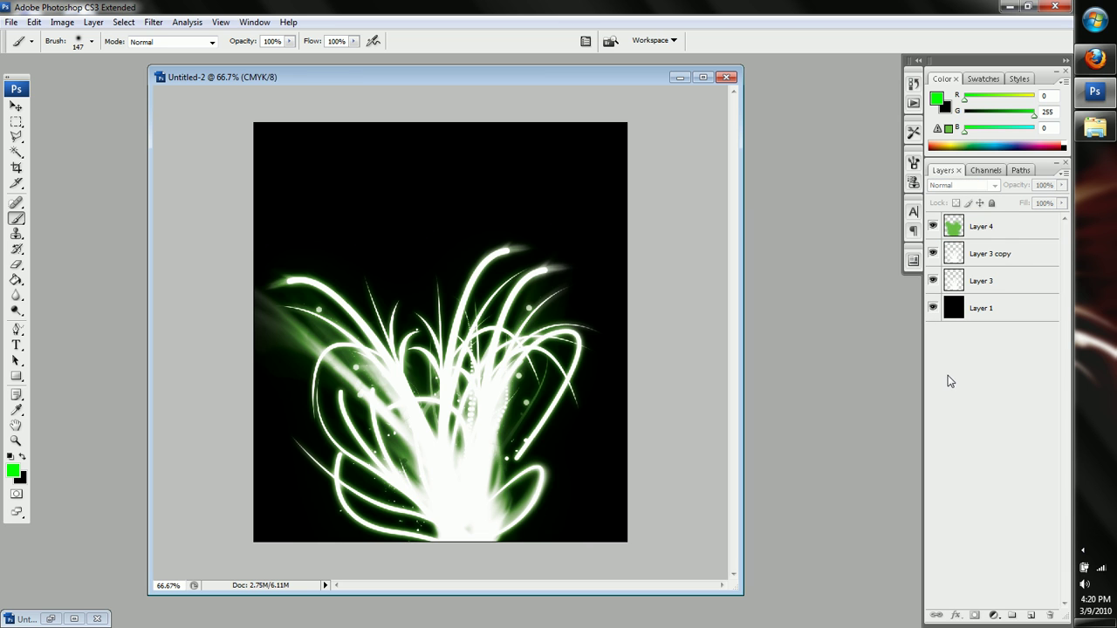
pyautogui.click(1005, 238)
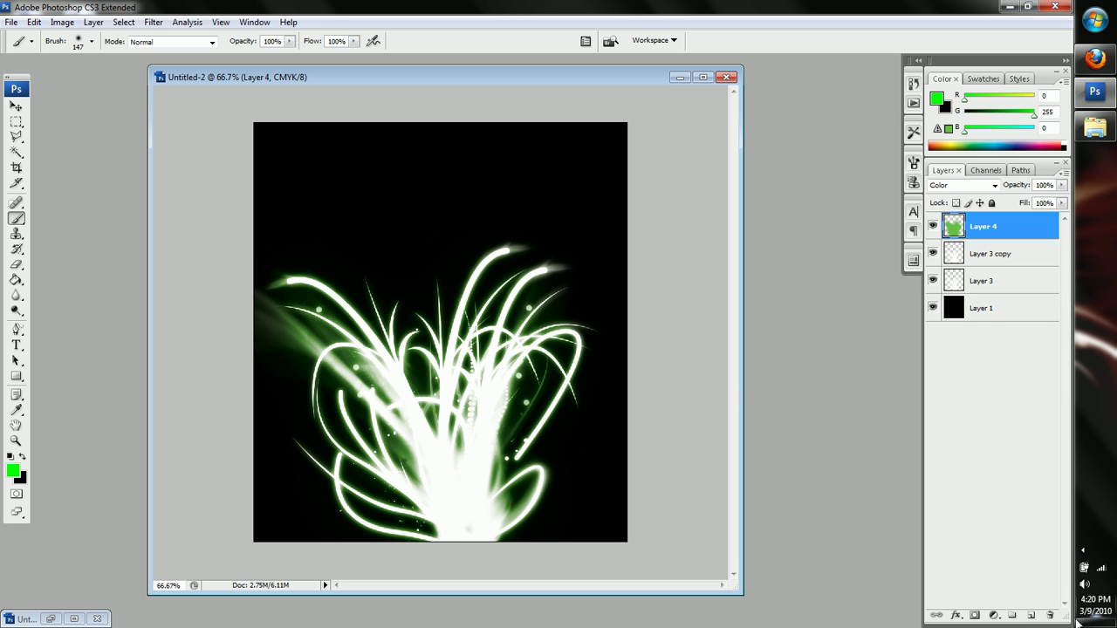
# Add Layer 5, switch the foreground to white, and brush soft white over the burst's bottom centre
pyautogui.click(1031, 616)
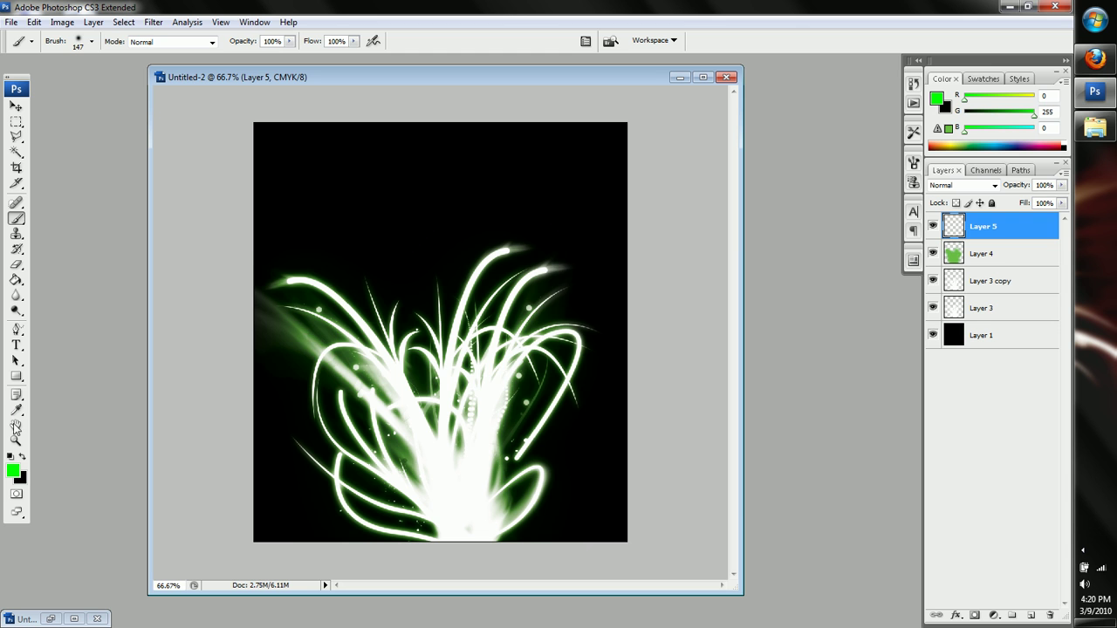
pyautogui.click(13, 471)
pyautogui.moveTo(495, 441); pyautogui.dragTo(415, 225)
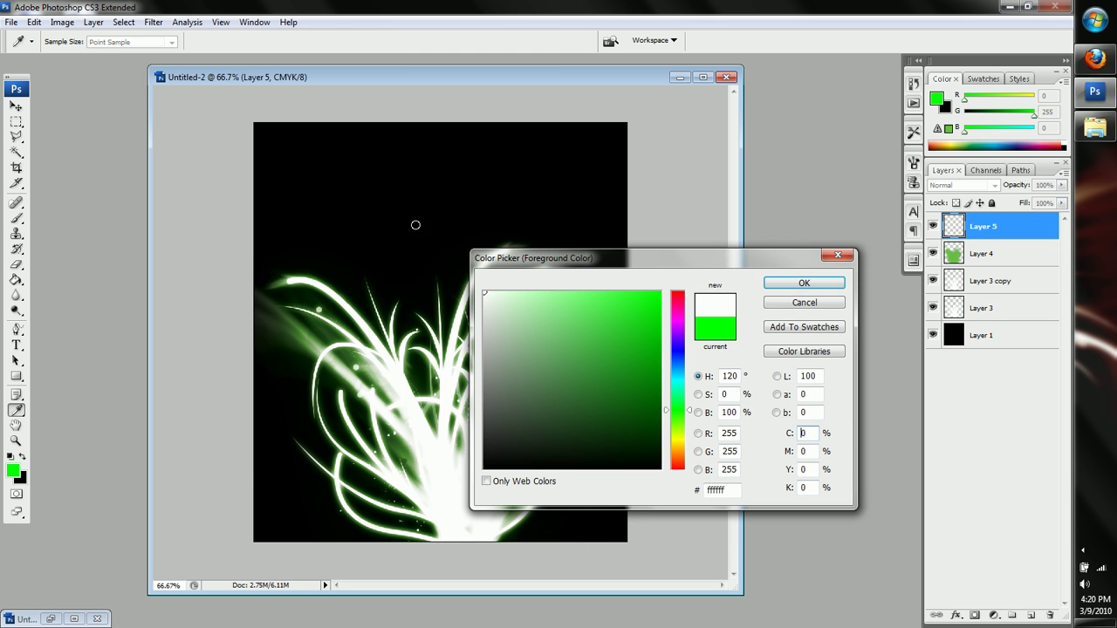
pyautogui.click(810, 284)
pyautogui.press('b')
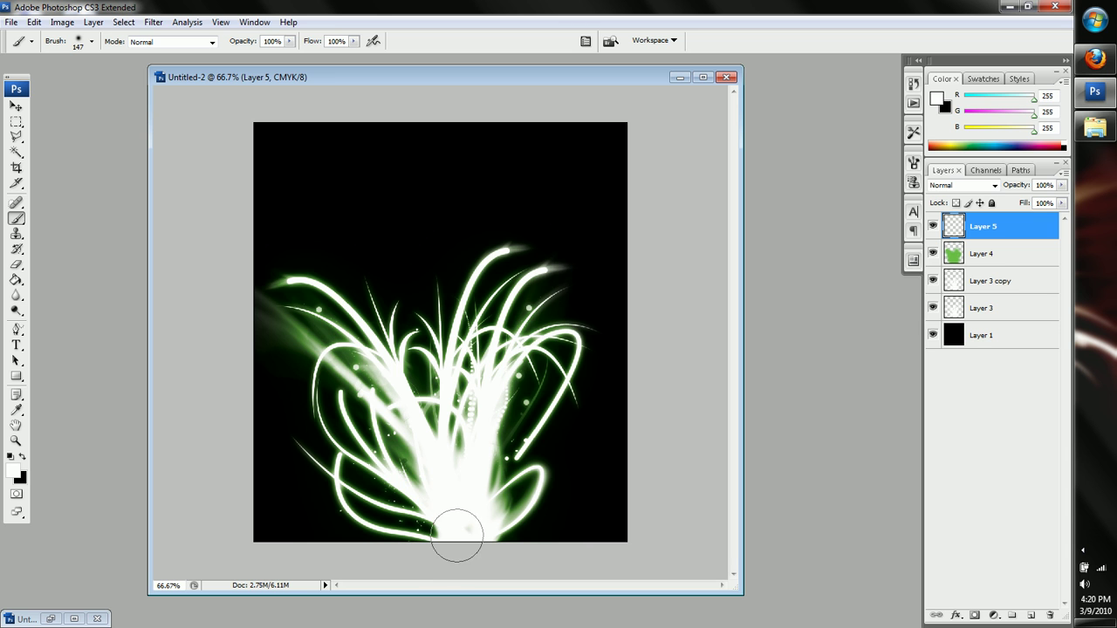
pyautogui.moveTo(457, 535)
pyautogui.mouseDown()
pyautogui.moveTo(410, 485)
pyautogui.moveTo(421, 491)
pyautogui.moveTo(414, 411)
pyautogui.moveTo(378, 345)
pyautogui.moveTo(388, 381)
pyautogui.moveTo(453, 455)
pyautogui.moveTo(458, 377)
pyautogui.moveTo(491, 341)
pyautogui.moveTo(488, 463)
pyautogui.moveTo(521, 366)
pyautogui.moveTo(542, 369)
pyautogui.moveTo(495, 493)
pyautogui.moveTo(524, 430)
pyautogui.moveTo(466, 523)
pyautogui.moveTo(333, 458)
pyautogui.moveTo(421, 464)
pyautogui.moveTo(394, 447)
pyautogui.mouseUp()
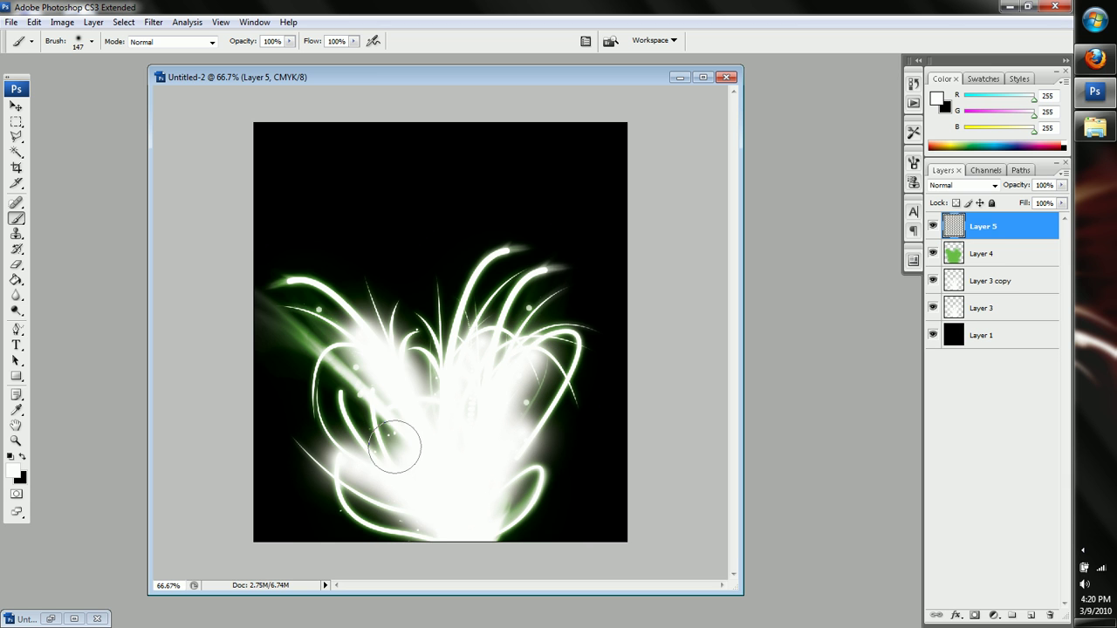
# Switch Layer 5 to Overlay blend mode and paint white over the glow's centre
pyautogui.click(994, 185)
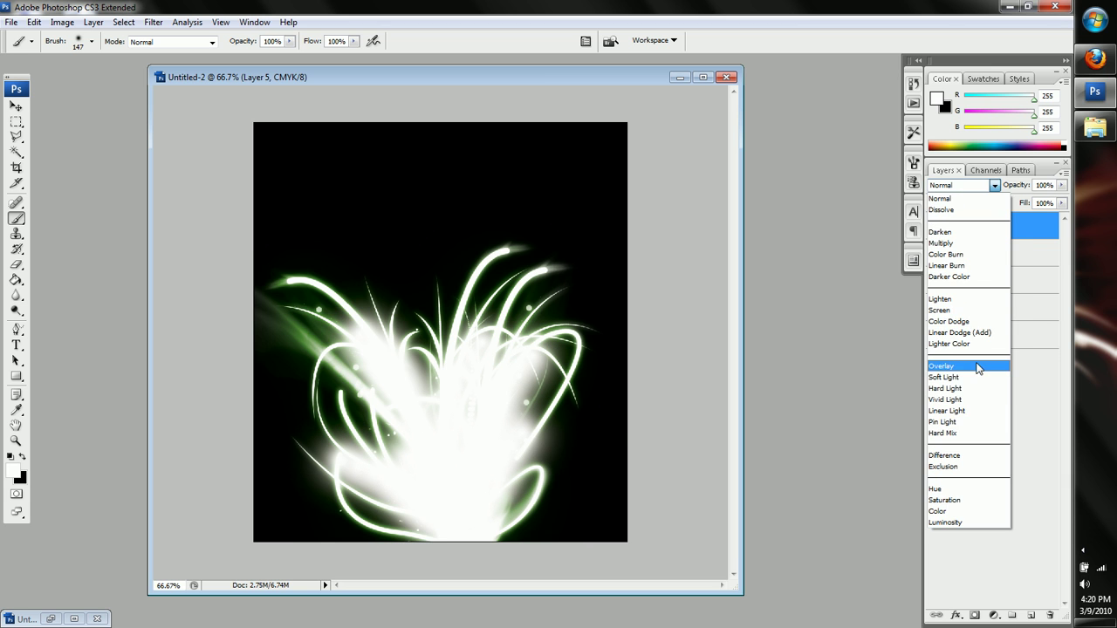
pyautogui.click(977, 367)
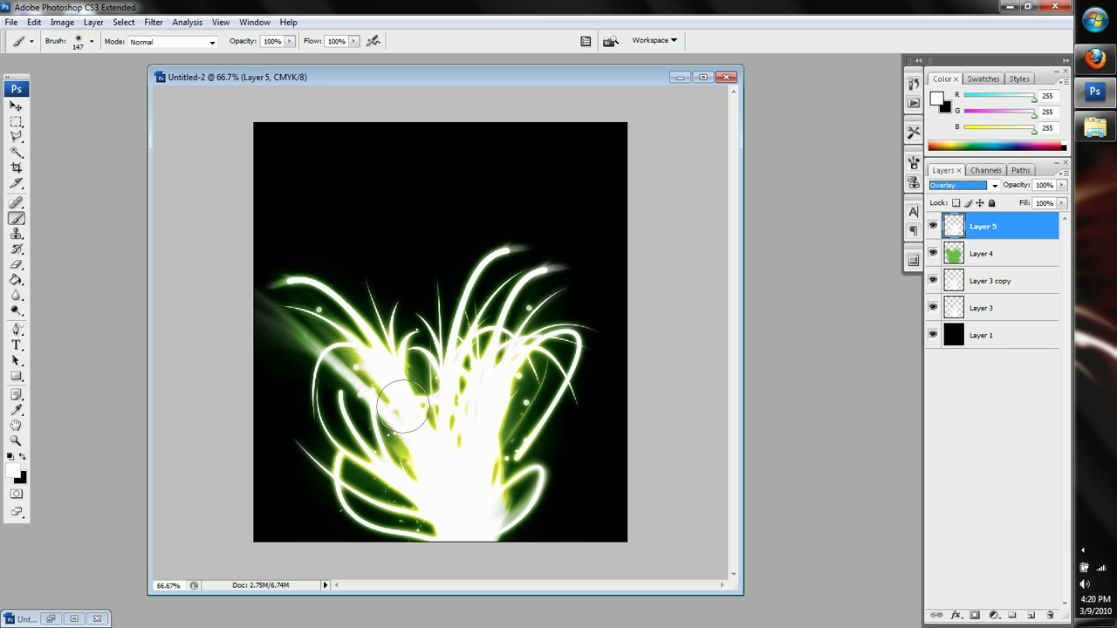
pyautogui.moveTo(402, 404)
pyautogui.mouseDown()
pyautogui.moveTo(460, 388)
pyautogui.moveTo(349, 362)
pyautogui.moveTo(431, 325)
pyautogui.moveTo(401, 327)
pyautogui.mouseUp()
# Paint more white over the upper-right, left, lower-right and right-hand arc strands
pyautogui.click(50, 618)
pyautogui.click(610, 75)
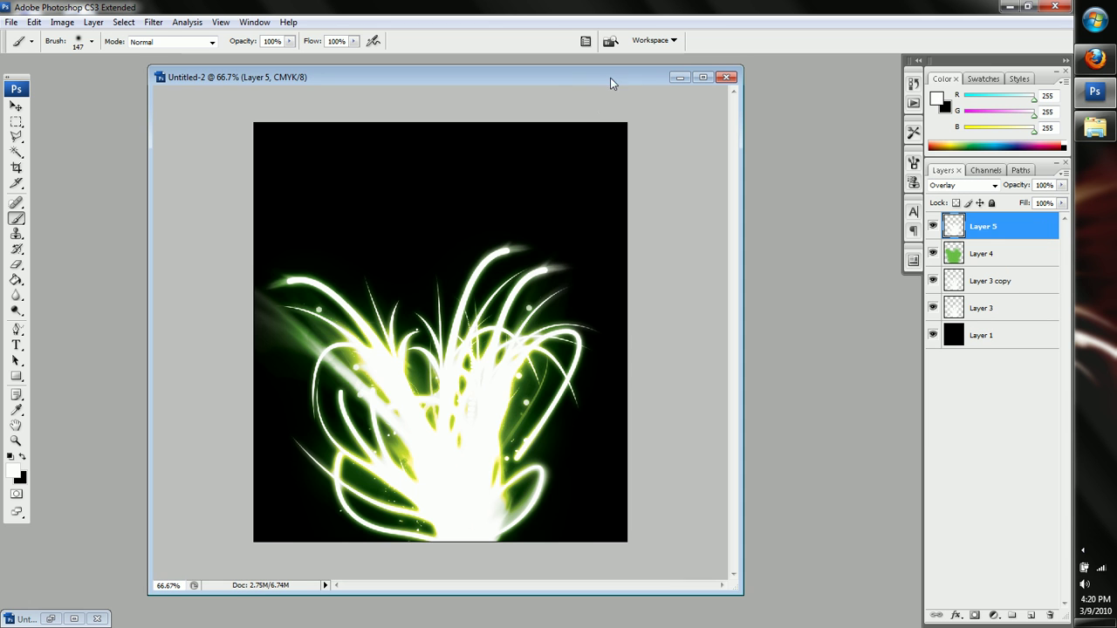
pyautogui.moveTo(457, 346)
pyautogui.mouseDown()
pyautogui.moveTo(485, 296)
pyautogui.moveTo(466, 313)
pyautogui.moveTo(510, 253)
pyautogui.mouseUp()
pyautogui.moveTo(350, 379); pyautogui.dragTo(311, 347)
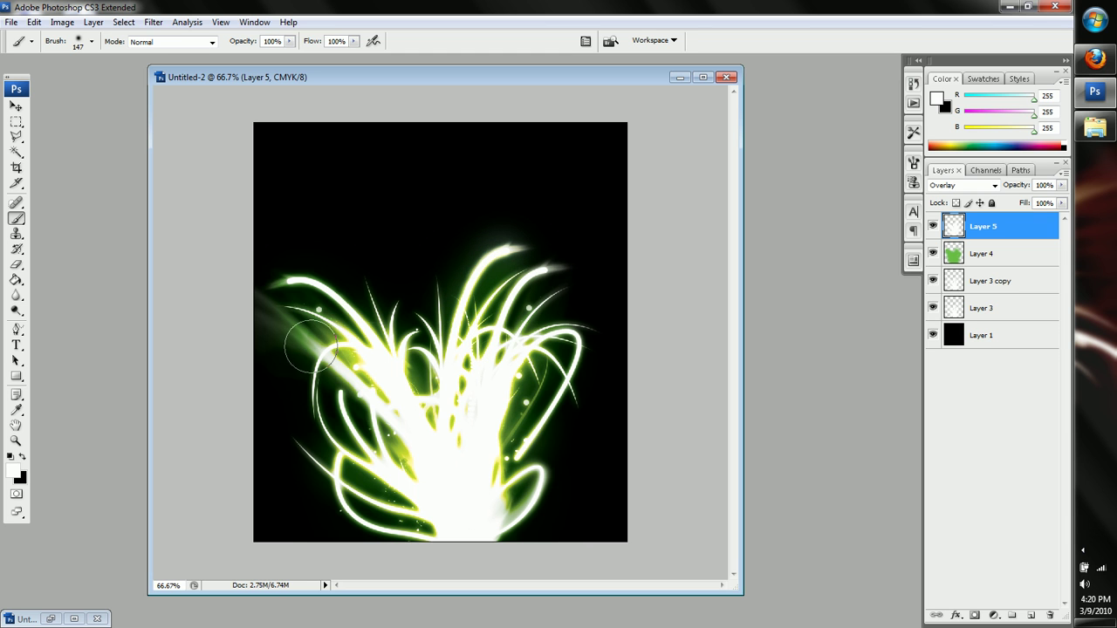
pyautogui.moveTo(506, 513)
pyautogui.mouseDown()
pyautogui.moveTo(519, 481)
pyautogui.moveTo(479, 471)
pyautogui.mouseUp()
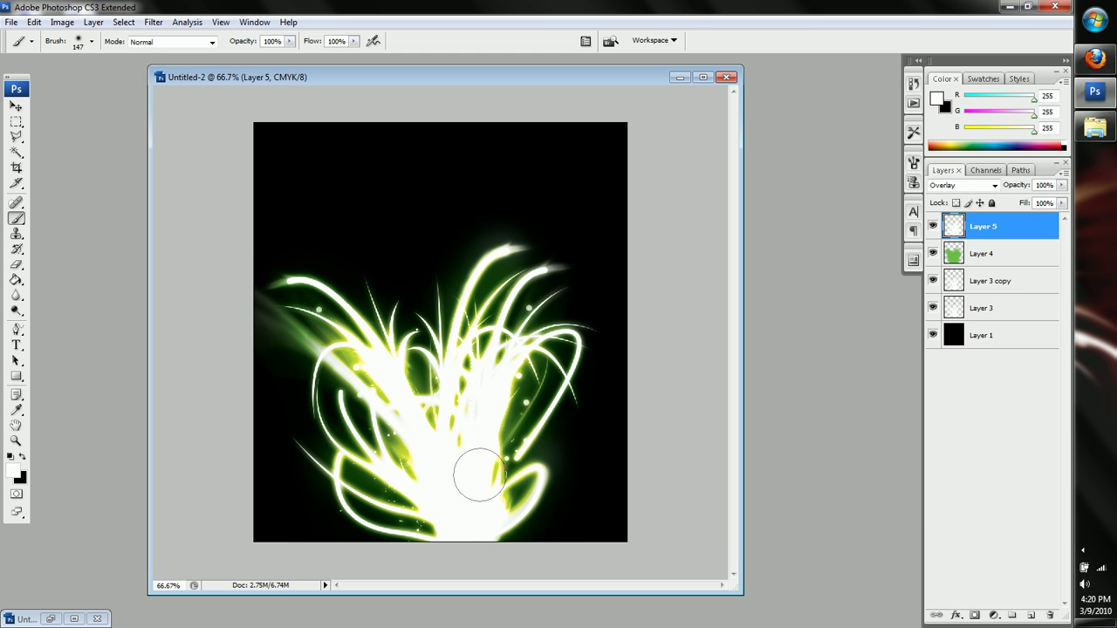
pyautogui.moveTo(528, 417)
pyautogui.mouseDown()
pyautogui.moveTo(545, 349)
pyautogui.moveTo(593, 342)
pyautogui.mouseUp()
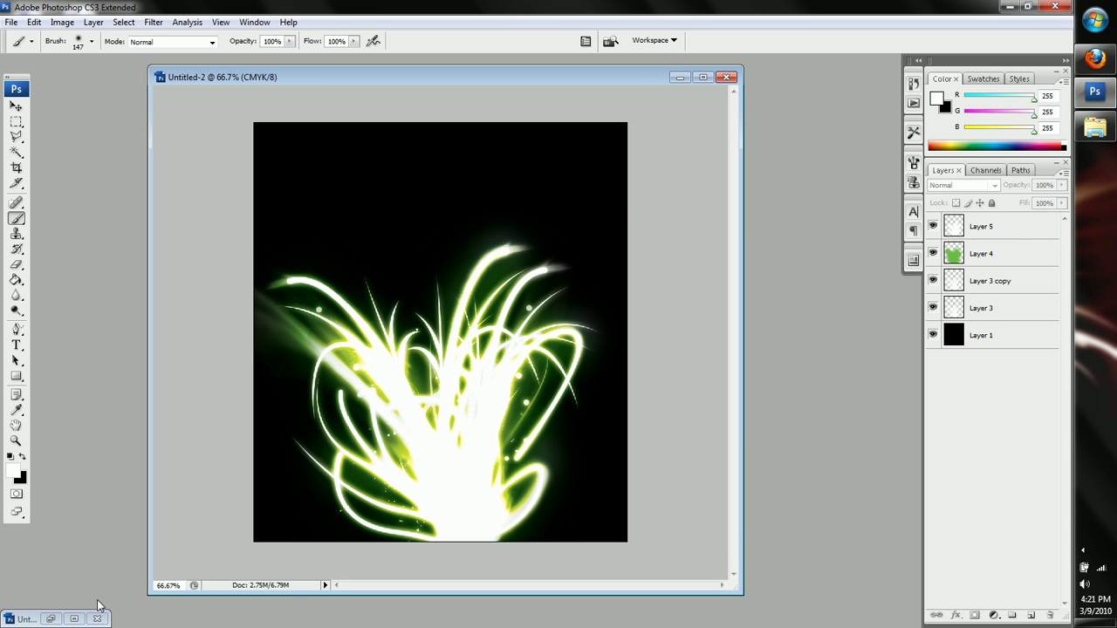
# Set the foreground to grey 8f8f8f and draw a wide rectangle banner across the image top
pyautogui.click(50, 619)
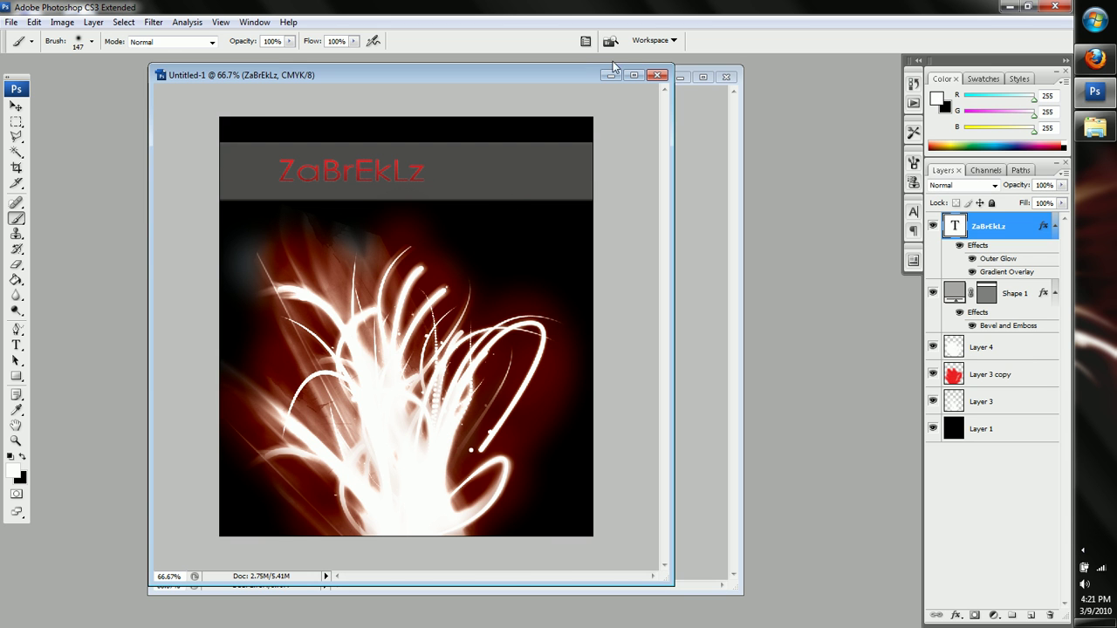
pyautogui.click(609, 76)
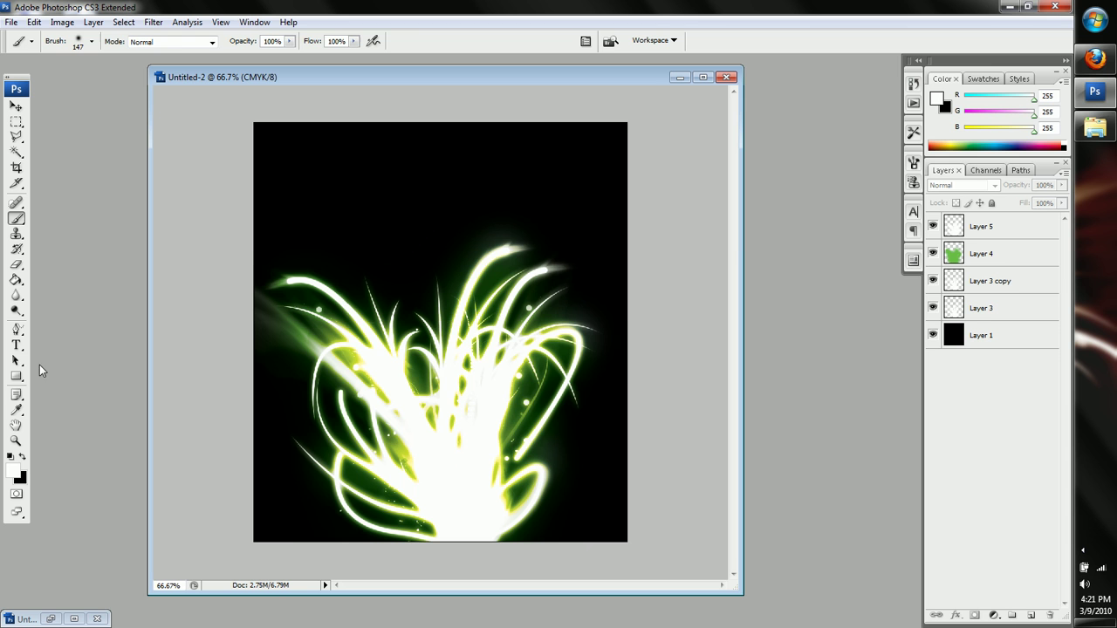
pyautogui.click(15, 409)
pyautogui.click(12, 469)
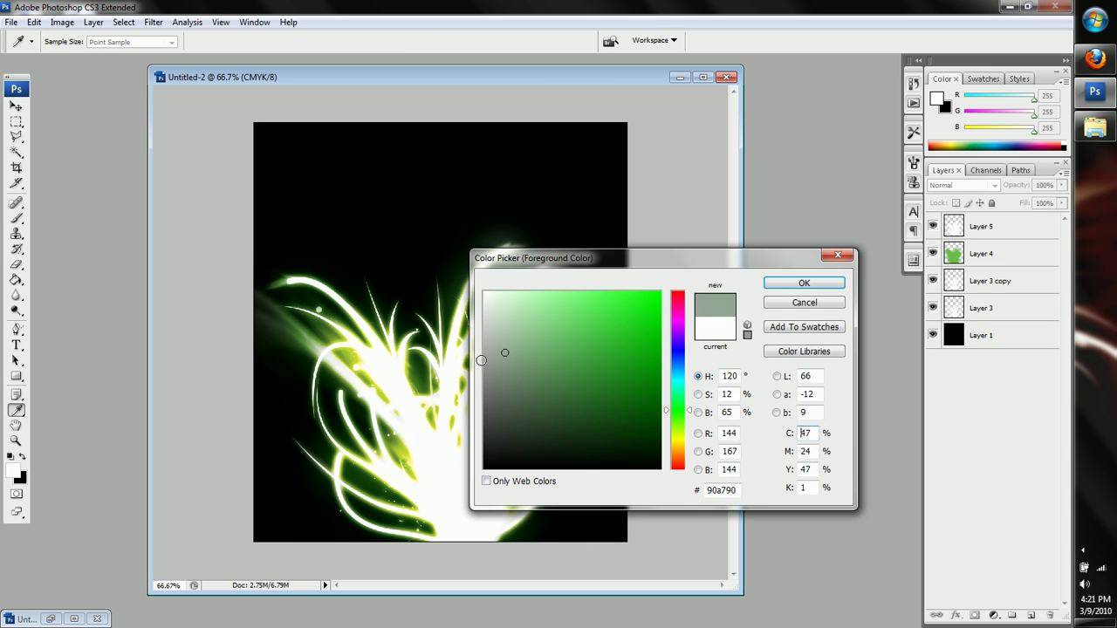
pyautogui.moveTo(481, 360)
pyautogui.mouseDown()
pyautogui.moveTo(458, 379)
pyautogui.moveTo(476, 367)
pyautogui.mouseUp()
pyautogui.click(833, 284)
pyautogui.press('u')
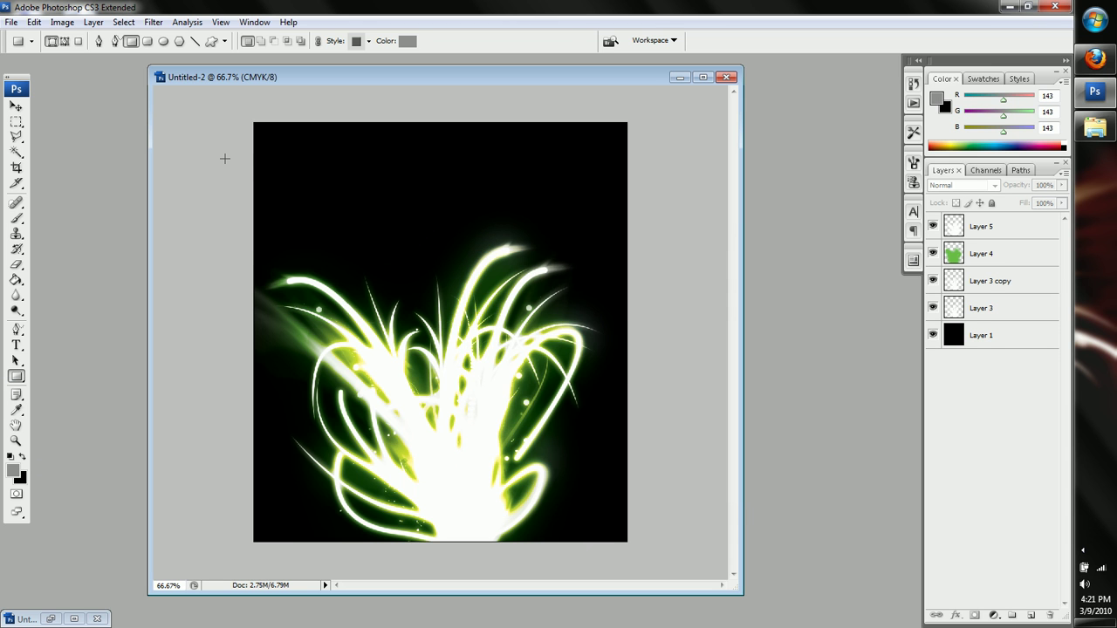
pyautogui.moveTo(244, 146)
pyautogui.mouseDown()
pyautogui.moveTo(599, 195)
pyautogui.moveTo(647, 229)
pyautogui.moveTo(633, 224)
pyautogui.mouseUp()
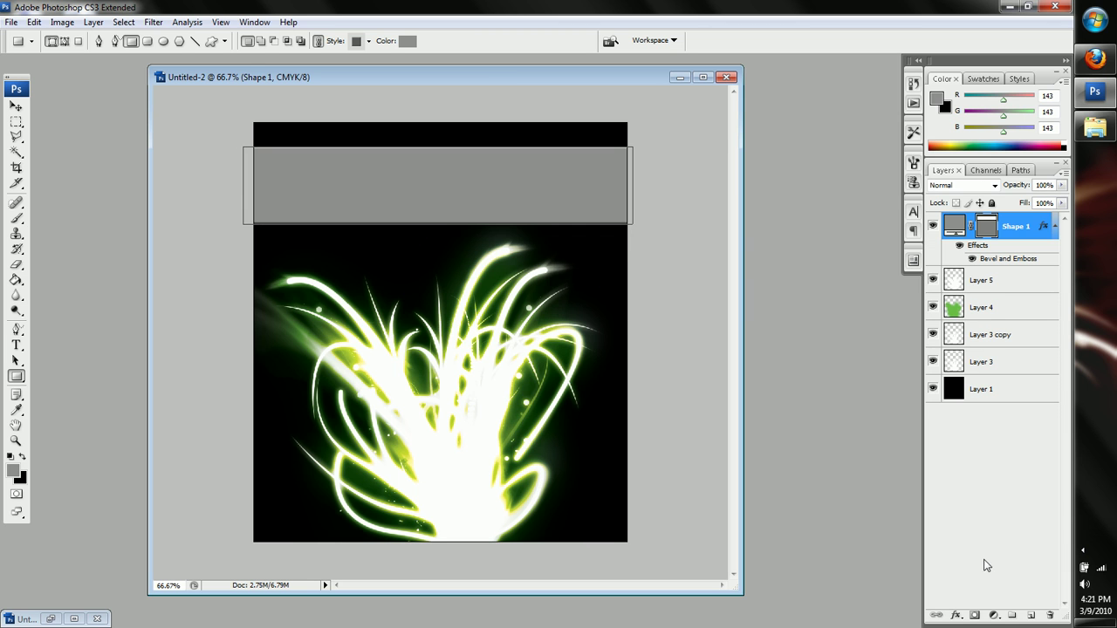
pyautogui.click(959, 247)
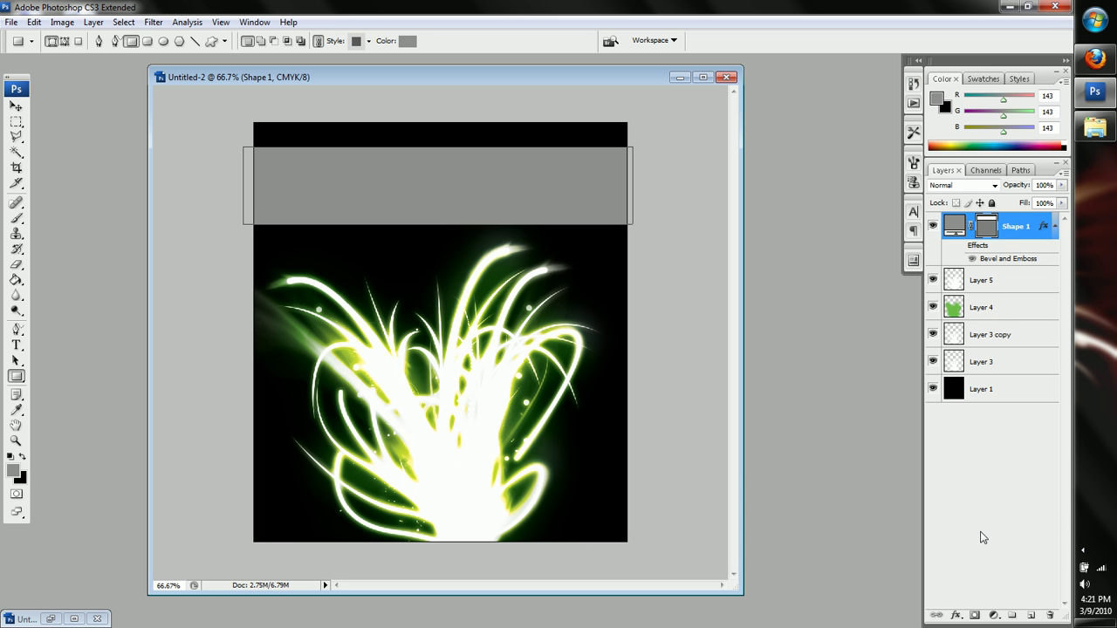
pyautogui.click(956, 615)
pyautogui.click(961, 439)
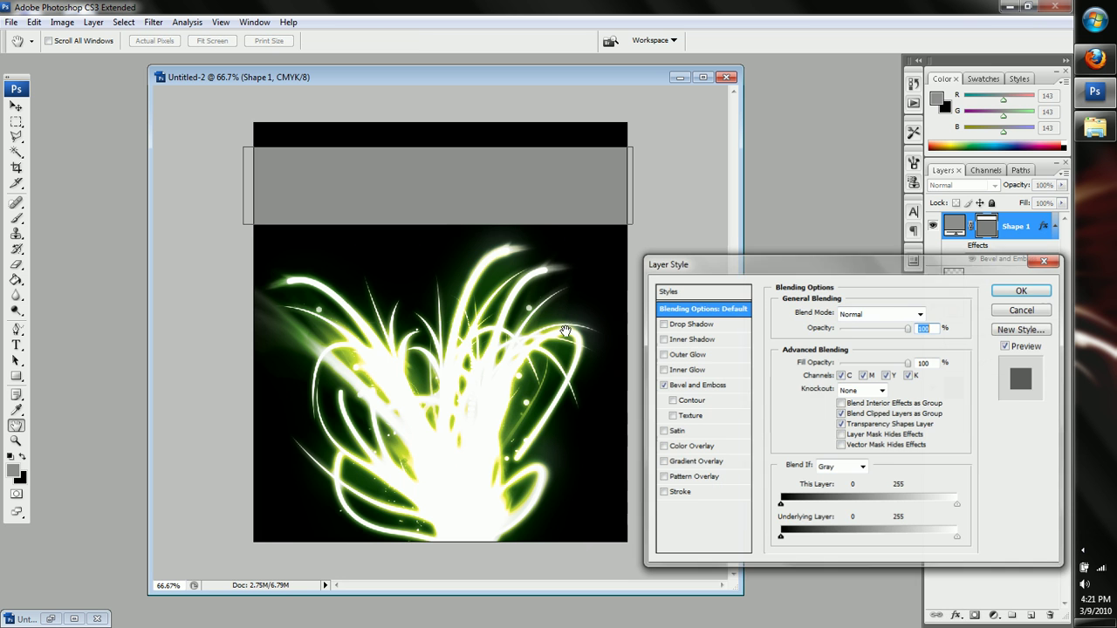
pyautogui.click(680, 390)
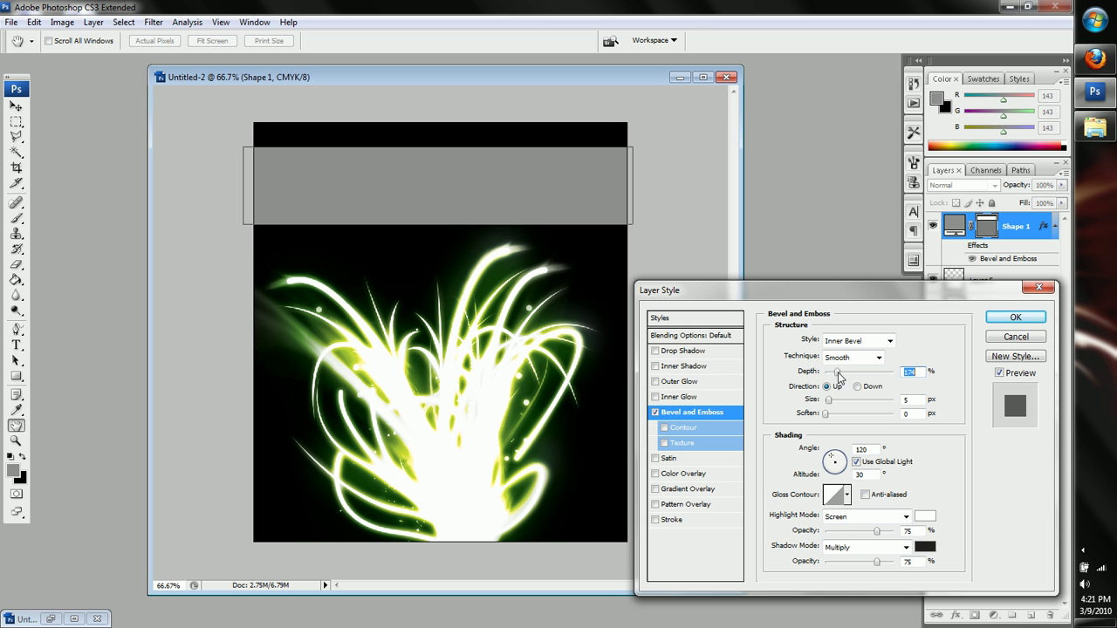
pyautogui.click(1000, 321)
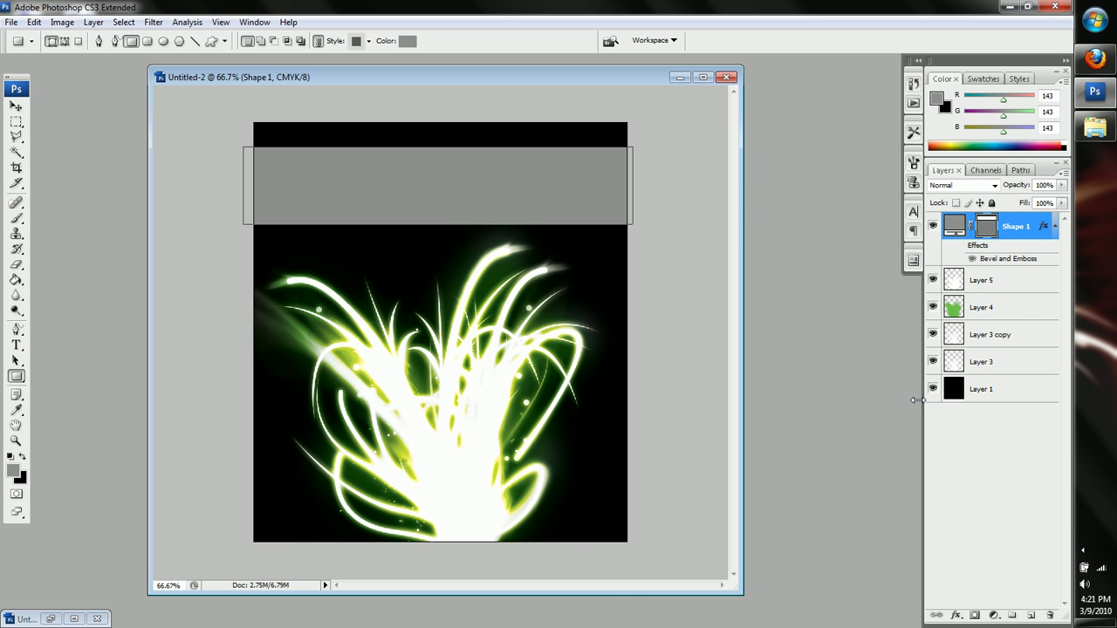
pyautogui.click(959, 246)
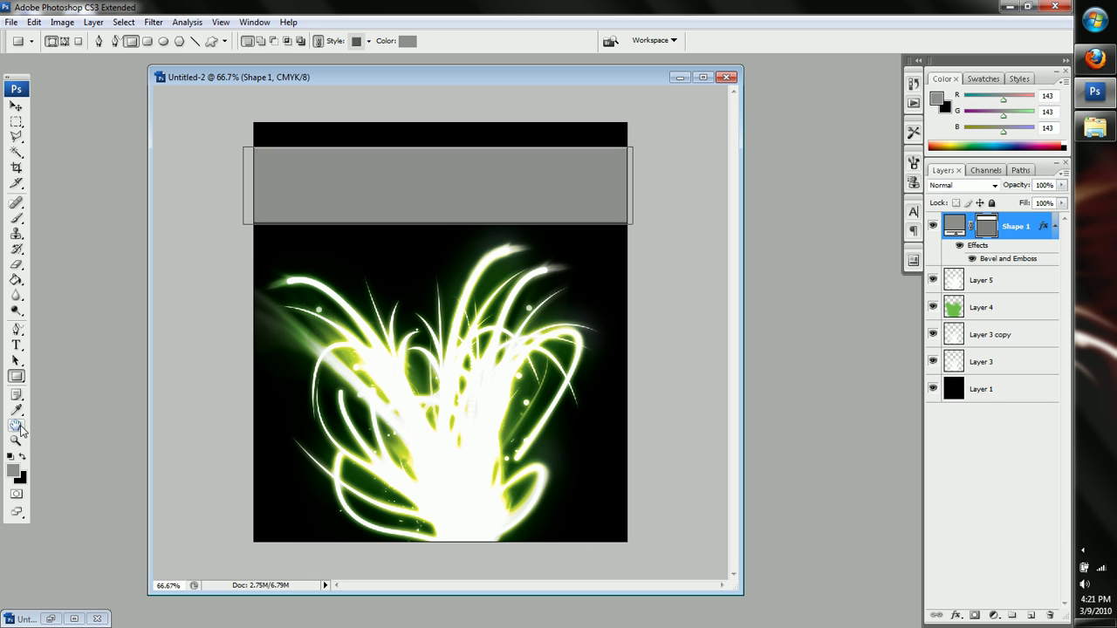
# Choose the Type tool with pure green 00ff00 as the foreground colour
pyautogui.click(15, 344)
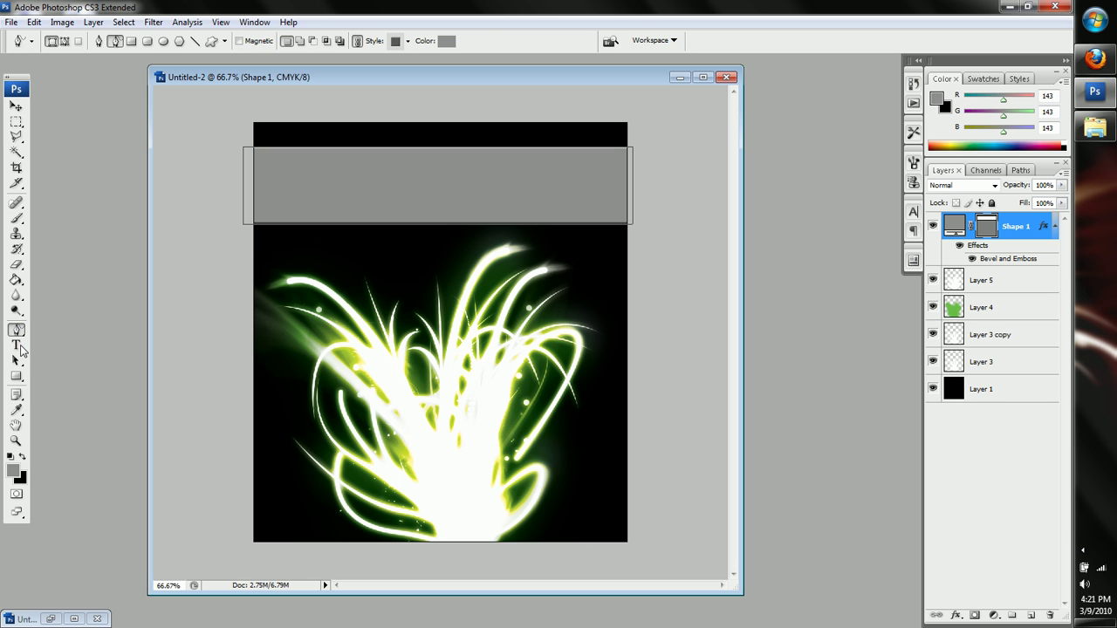
pyautogui.click(12, 471)
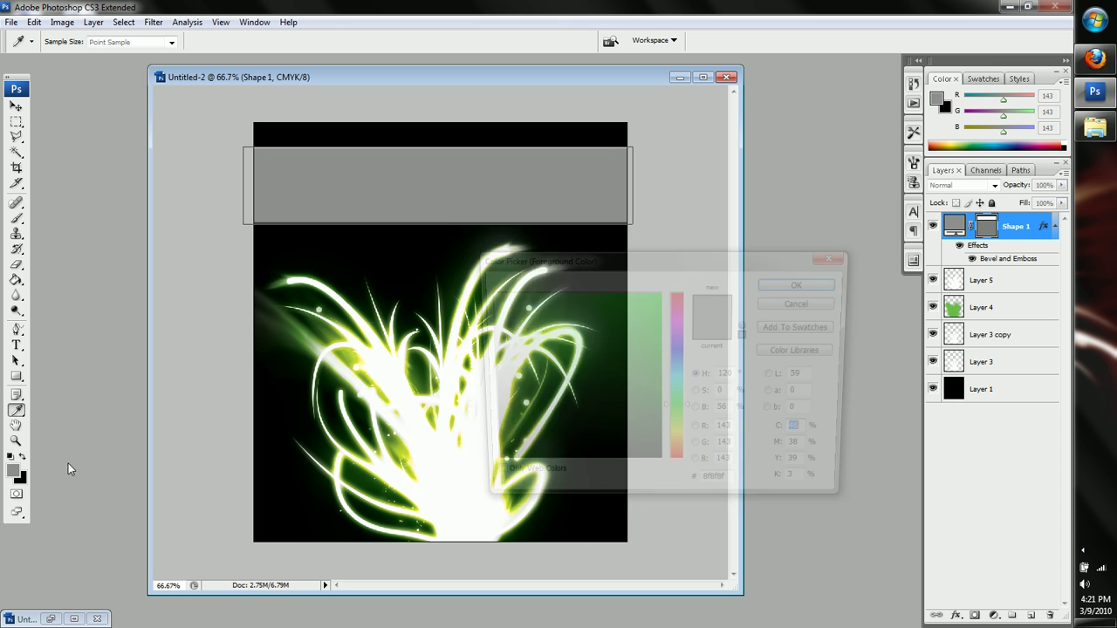
pyautogui.moveTo(583, 414); pyautogui.dragTo(659, 293)
pyautogui.click(804, 283)
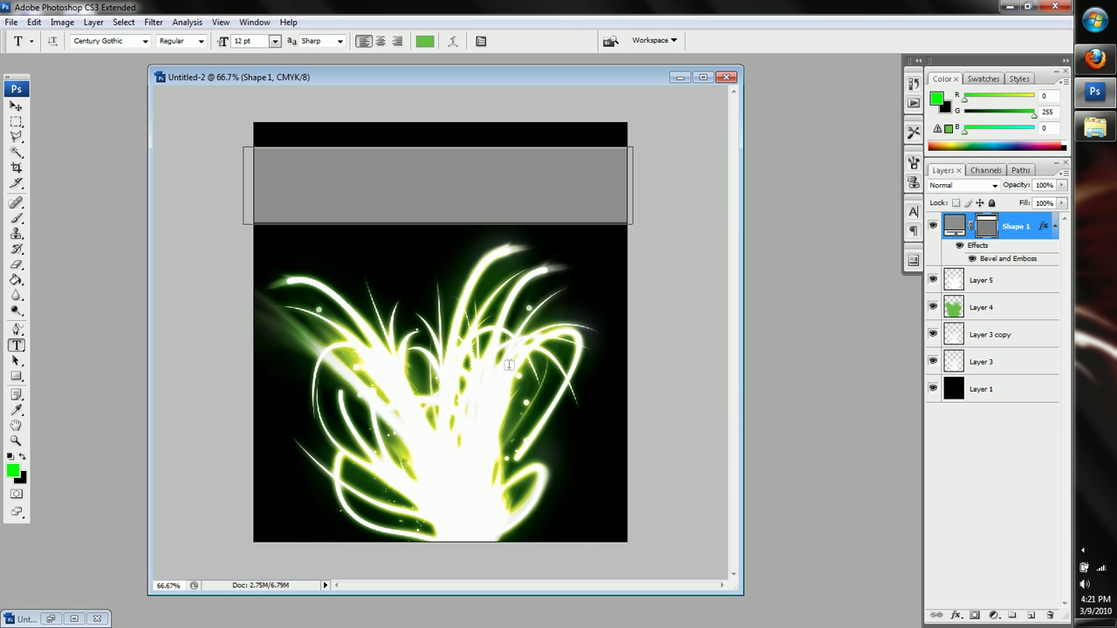
# Write 'ZaBrEkLz' on the canvas and move the text up into the grey banner
pyautogui.click(407, 383)
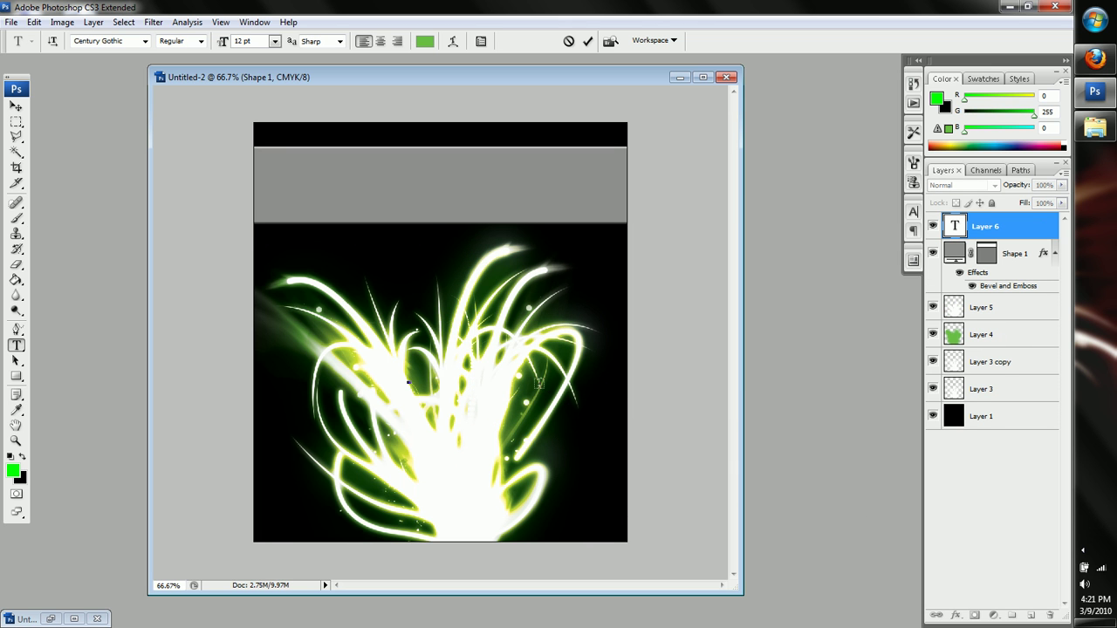
pyautogui.write('Zabr')
pyautogui.write('A')
pyautogui.write('aB')
pyautogui.write('rF')
pyautogui.write('kLz')
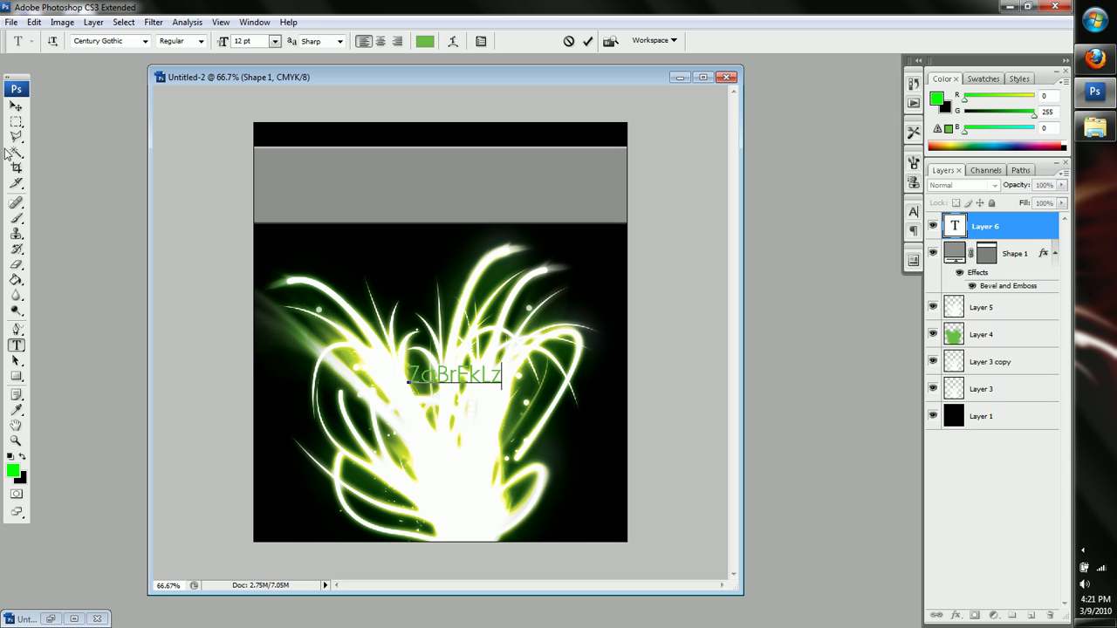
pyautogui.click(16, 106)
pyautogui.moveTo(456, 357); pyautogui.dragTo(451, 197)
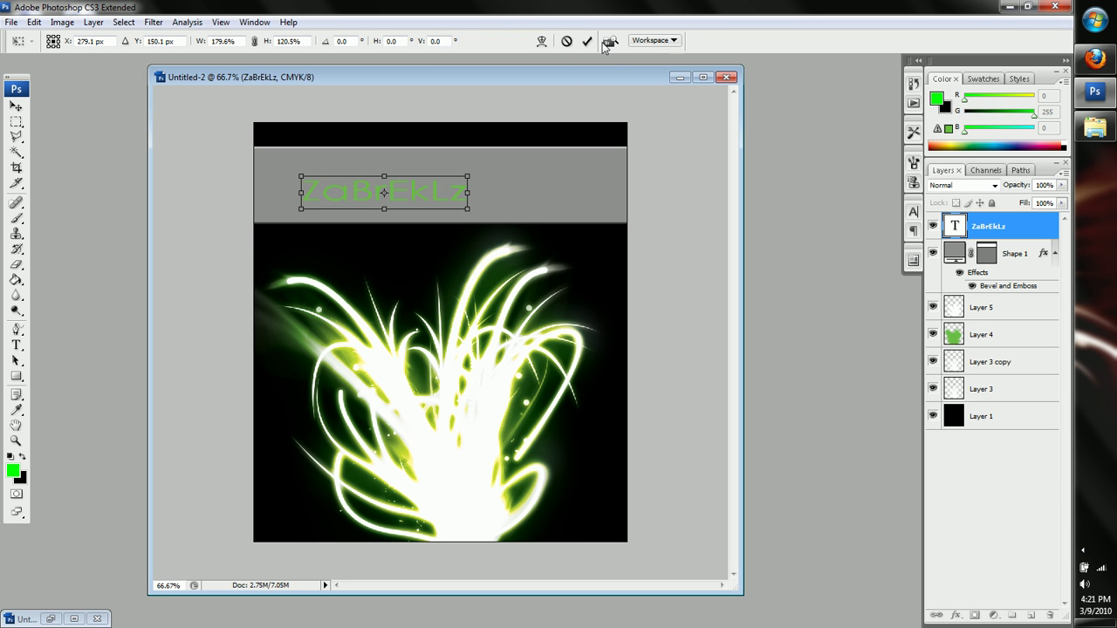
pyautogui.click(587, 42)
# Lower Shape 1's opacity to 50% to darken the banner, then select the text layer
pyautogui.click(1015, 255)
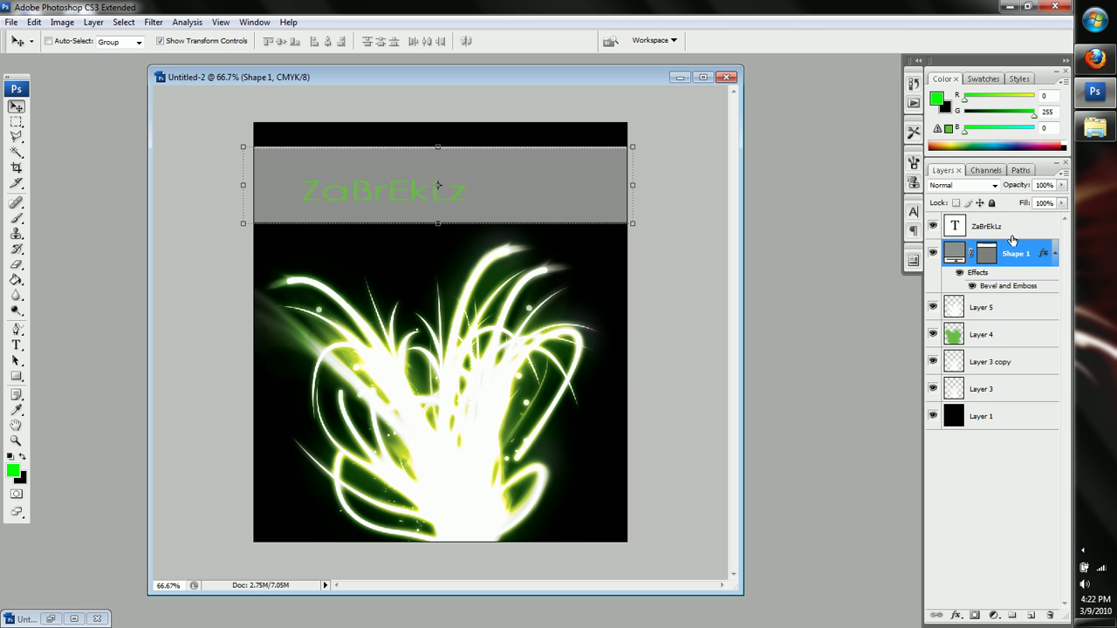
pyautogui.click(1061, 185)
pyautogui.moveTo(1031, 205); pyautogui.dragTo(1026, 207)
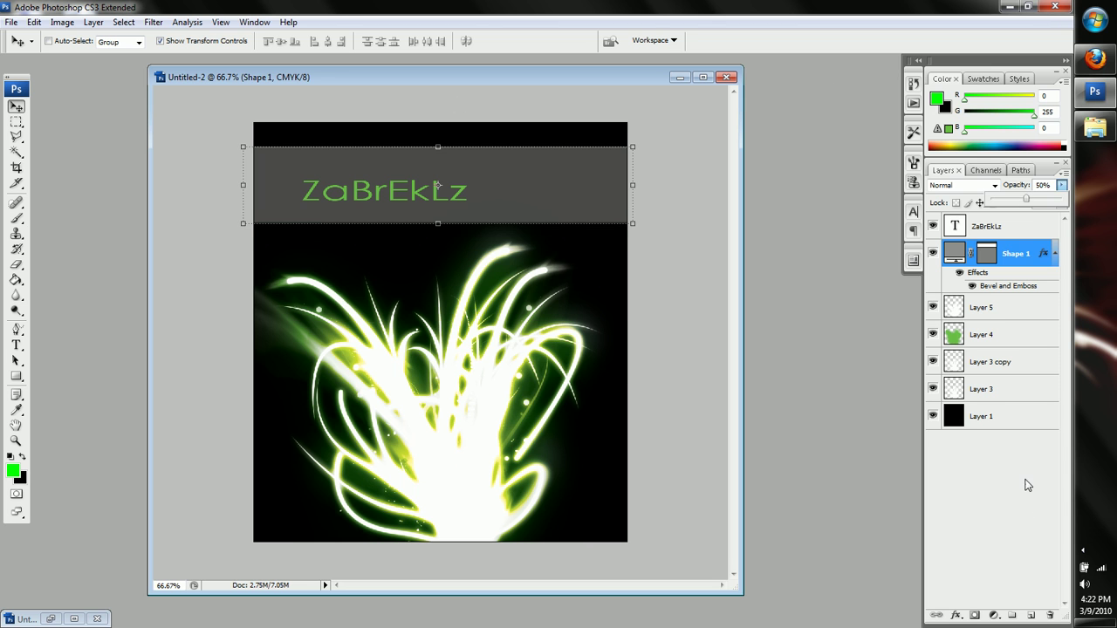
pyautogui.click(997, 232)
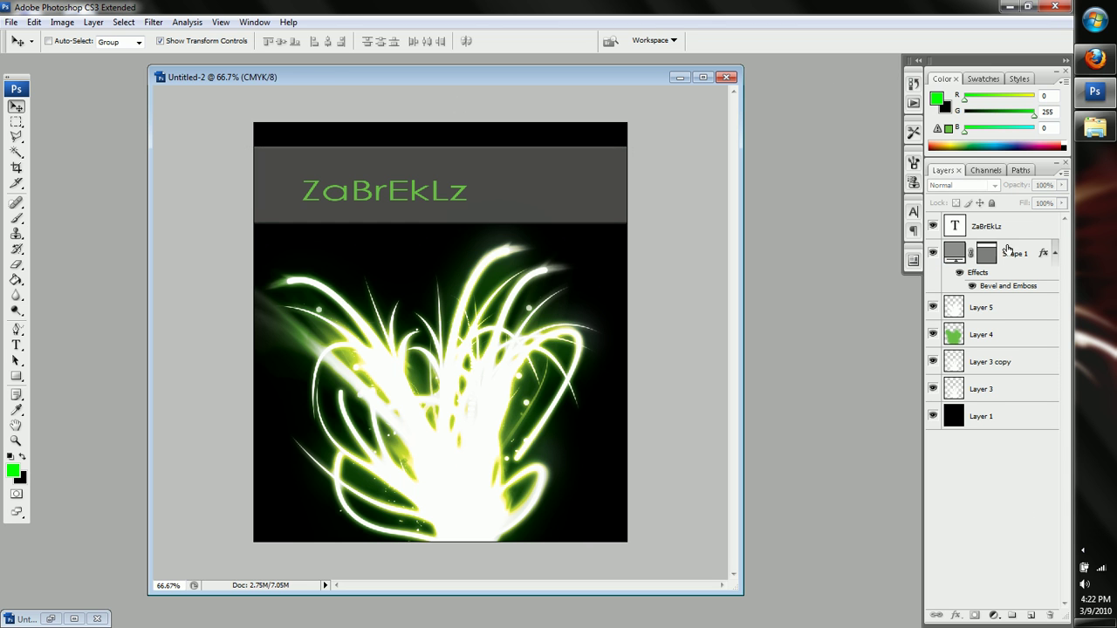
# Add a Gradient Overlay to the text running from dark green 039300 to bright green 00ff12
pyautogui.click(956, 616)
pyautogui.click(976, 443)
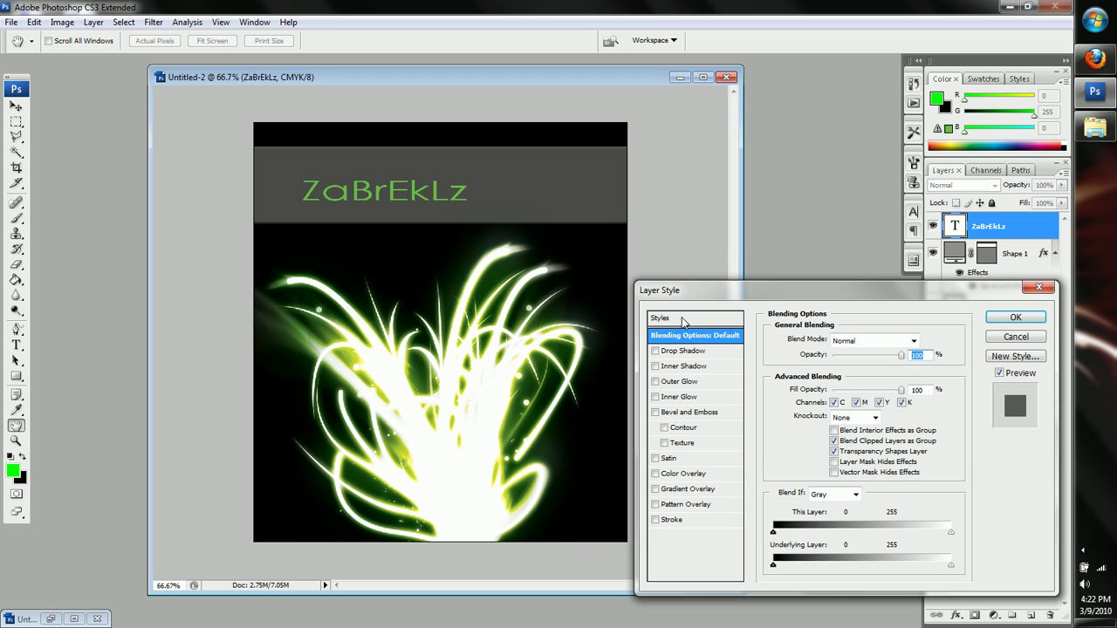
pyautogui.moveTo(686, 291); pyautogui.dragTo(696, 279)
pyautogui.click(677, 476)
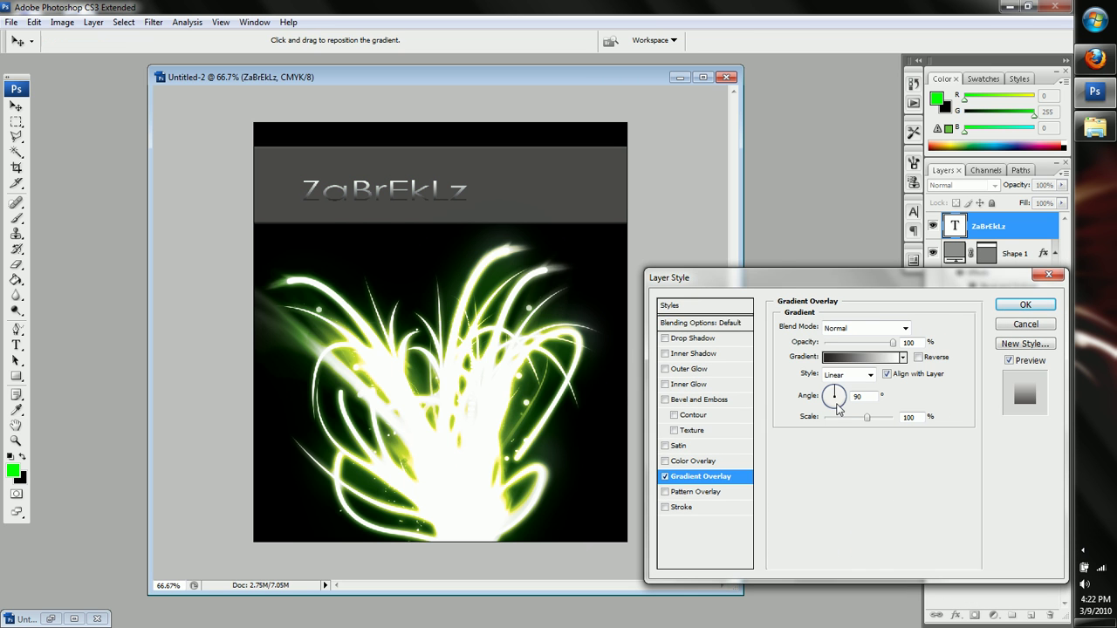
pyautogui.click(859, 356)
pyautogui.doubleClick(496, 422)
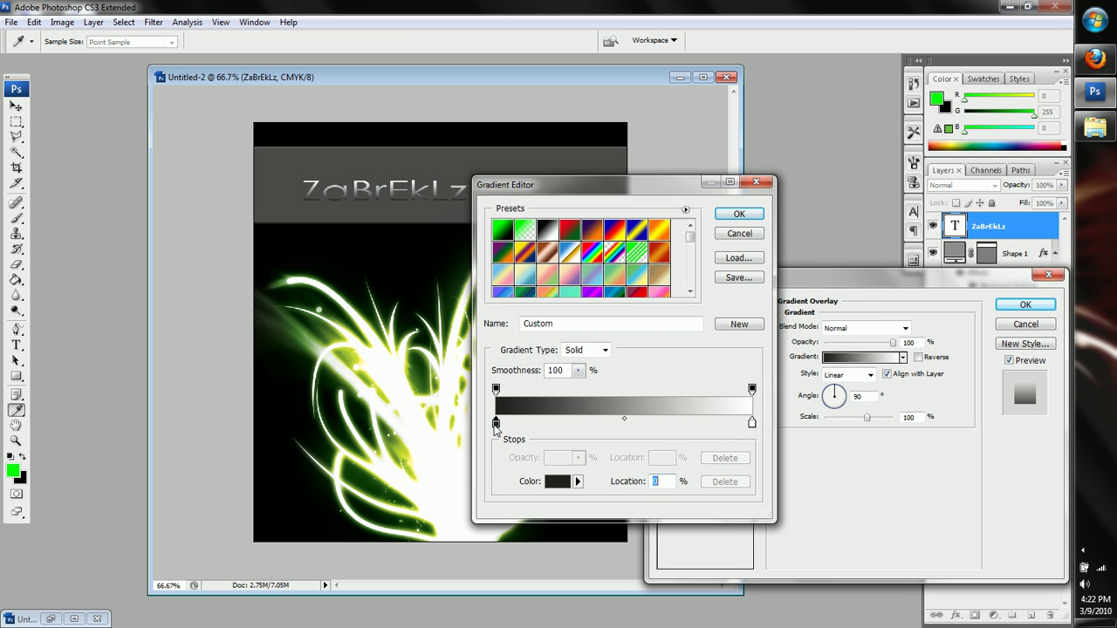
pyautogui.click(665, 416)
pyautogui.moveTo(650, 384)
pyautogui.mouseDown()
pyautogui.moveTo(665, 314)
pyautogui.moveTo(674, 349)
pyautogui.moveTo(715, 365)
pyautogui.mouseUp()
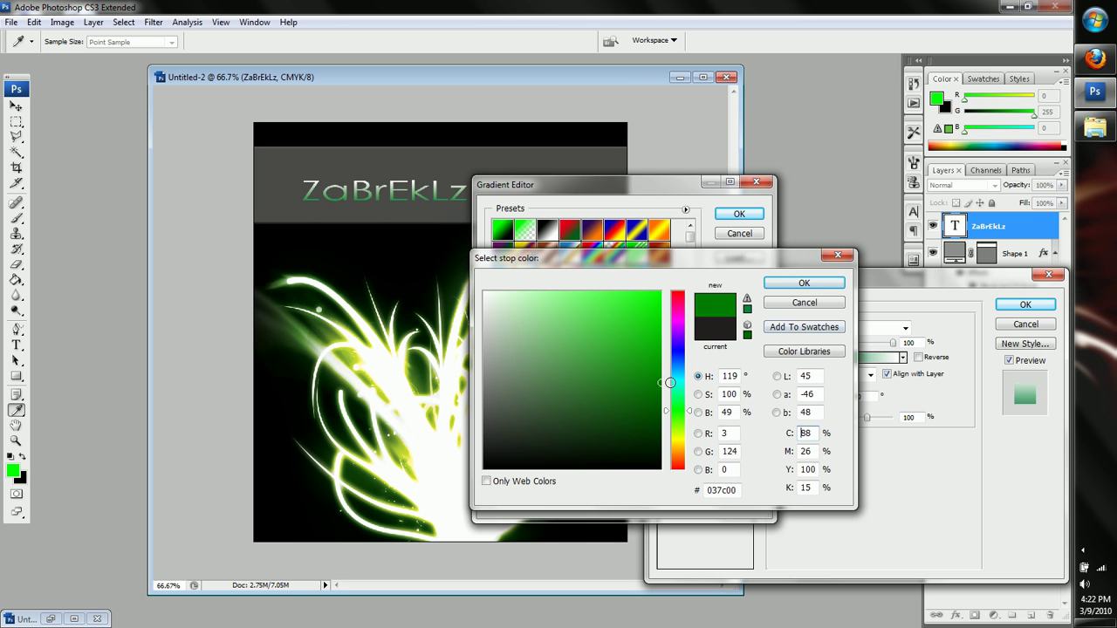
pyautogui.click(804, 282)
pyautogui.doubleClick(752, 424)
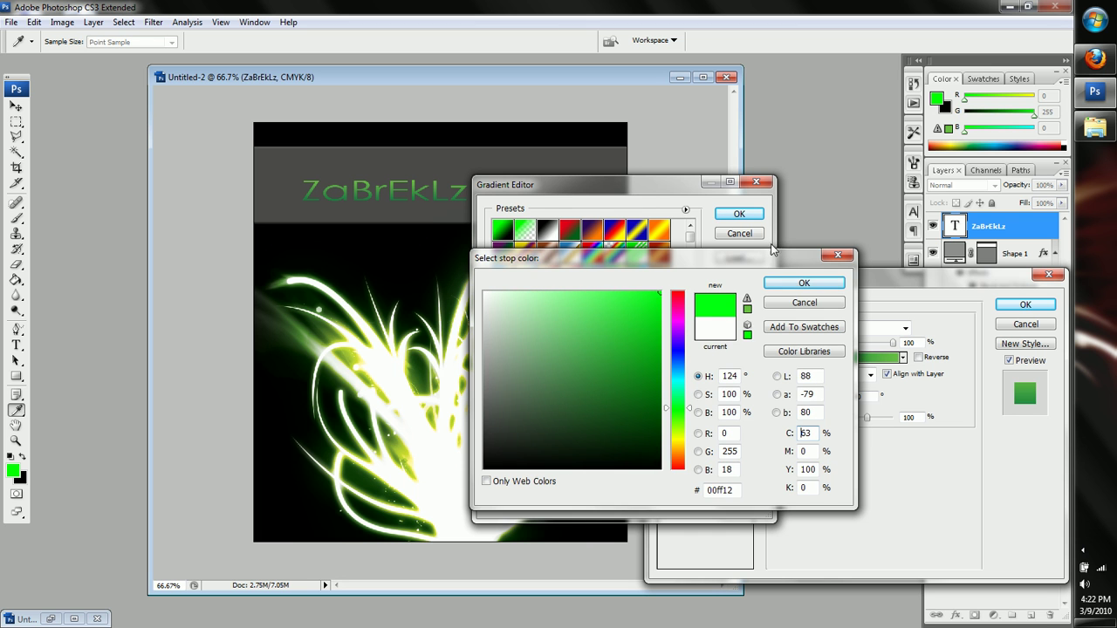
pyautogui.click(804, 283)
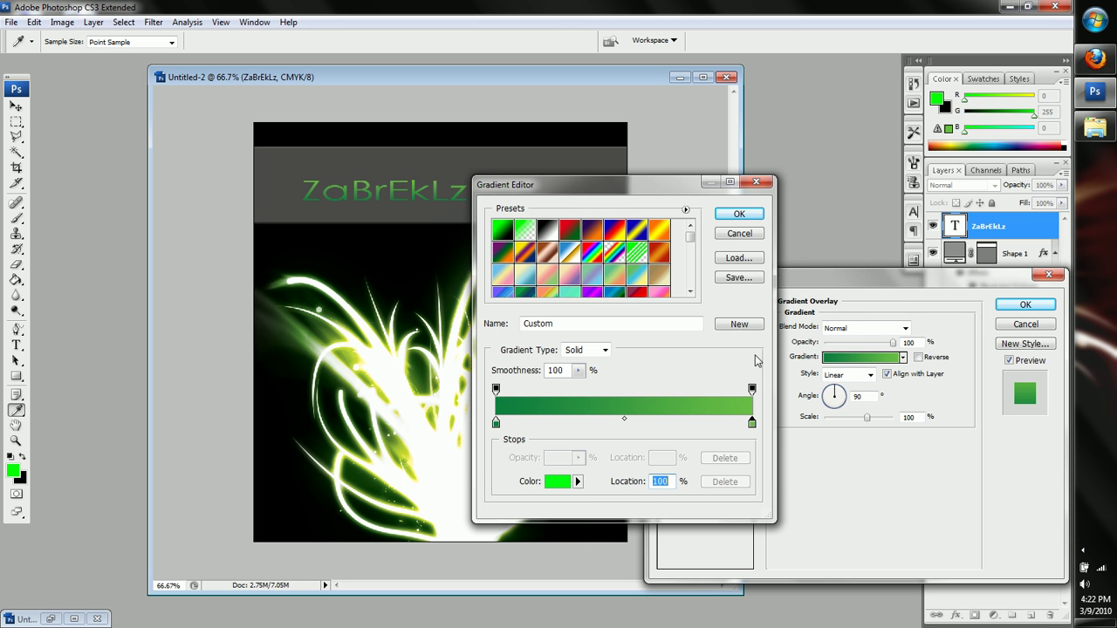
pyautogui.click(740, 214)
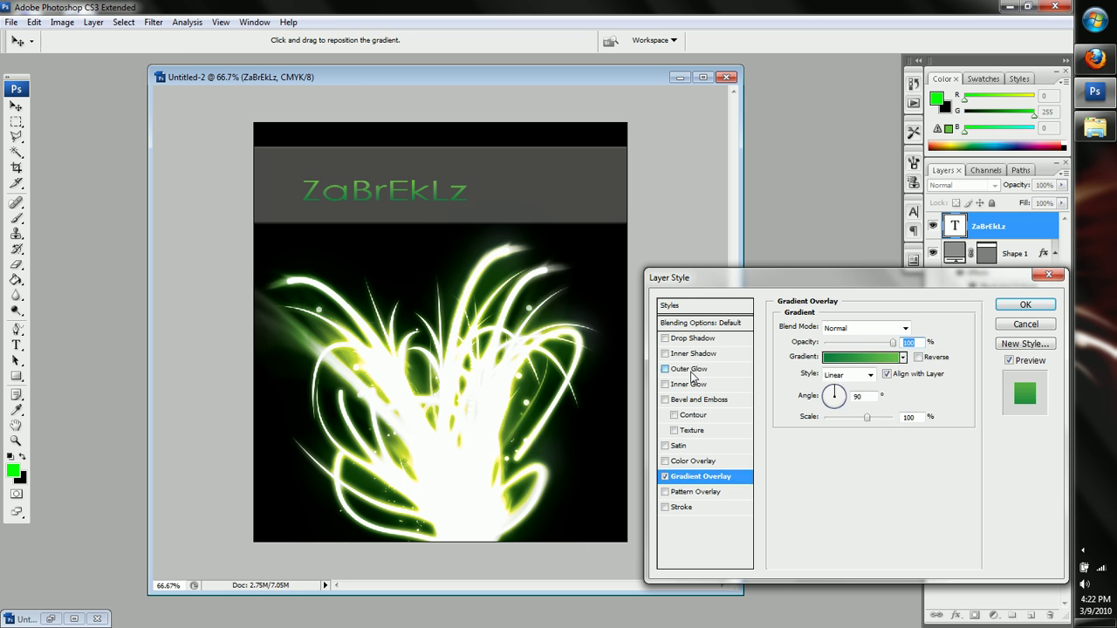
# Add an Outer Glow at about 27% opacity and apply the layer styles
pyautogui.click(695, 369)
pyautogui.click(811, 375)
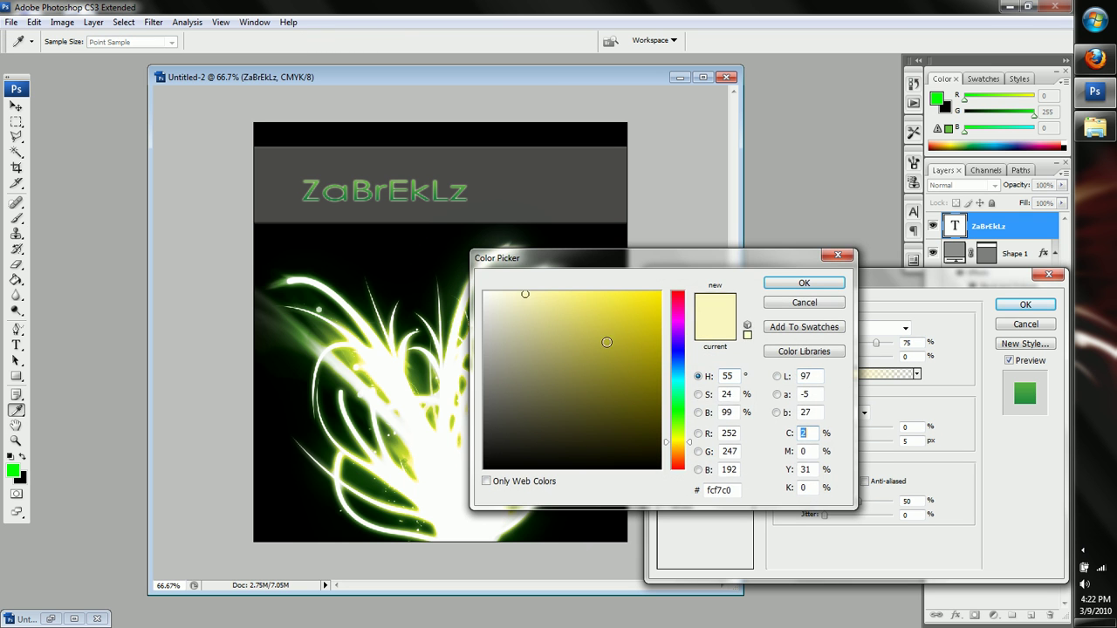
pyautogui.click(803, 282)
pyautogui.moveTo(880, 344); pyautogui.dragTo(843, 350)
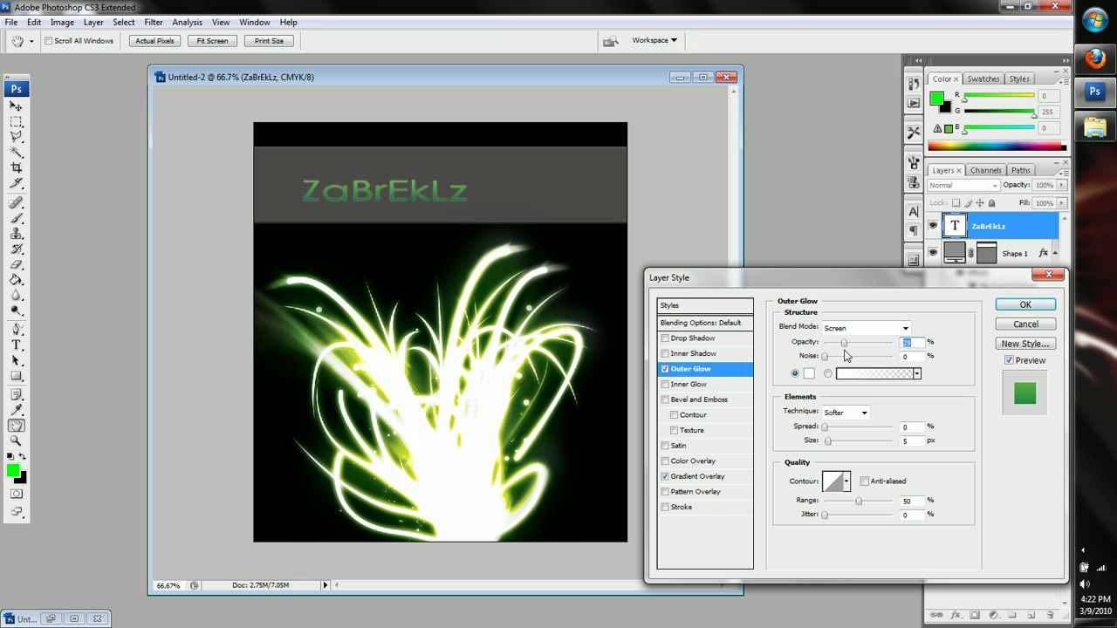
pyautogui.click(1023, 305)
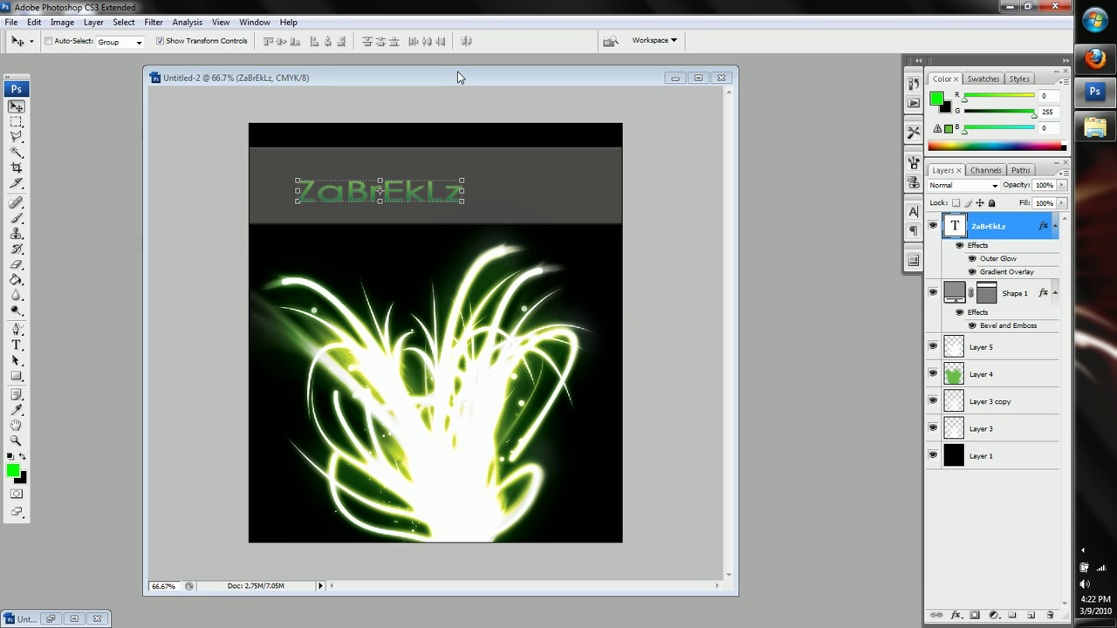
# Reveal the hidden tray icons and open the red recorder icon's menu offering Stop
pyautogui.moveTo(457, 75); pyautogui.dragTo(463, 76)
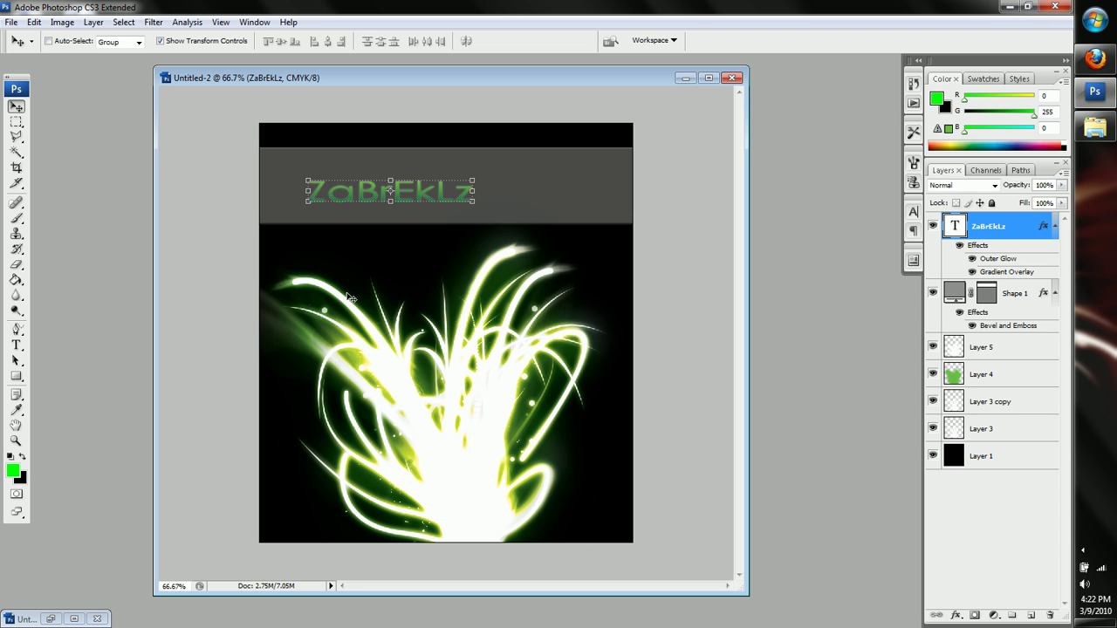
pyautogui.click(1083, 551)
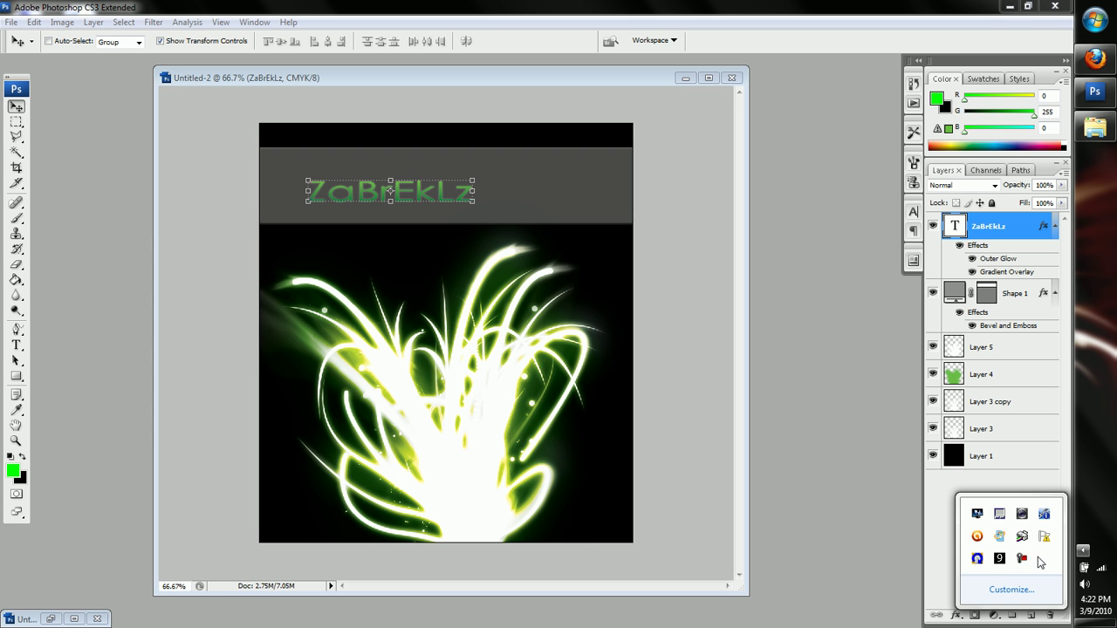
pyautogui.rightClick(1022, 563)
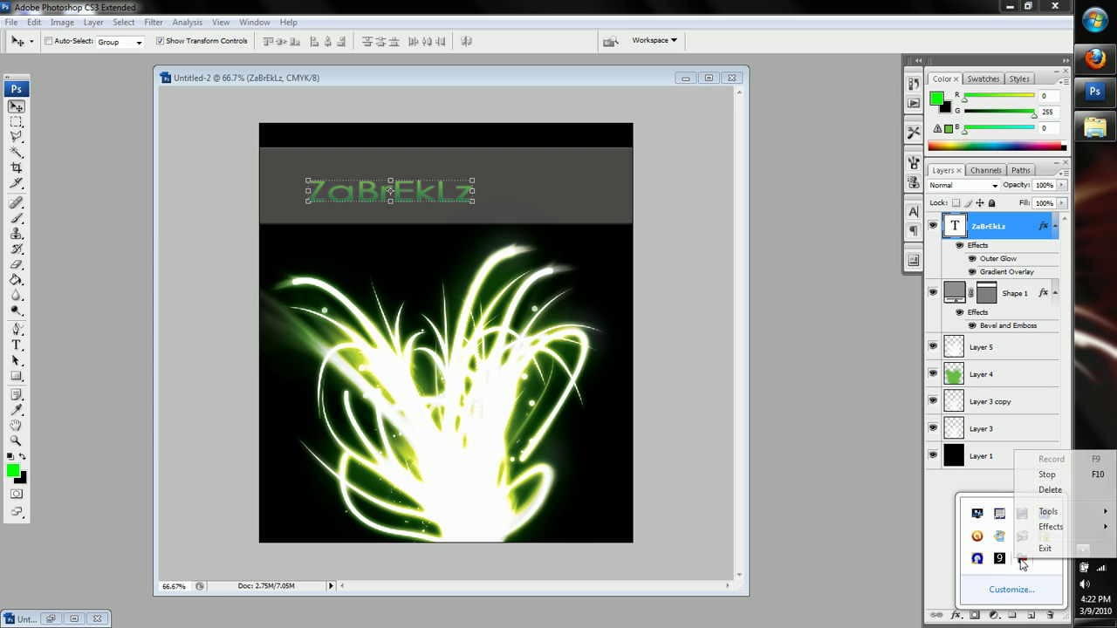